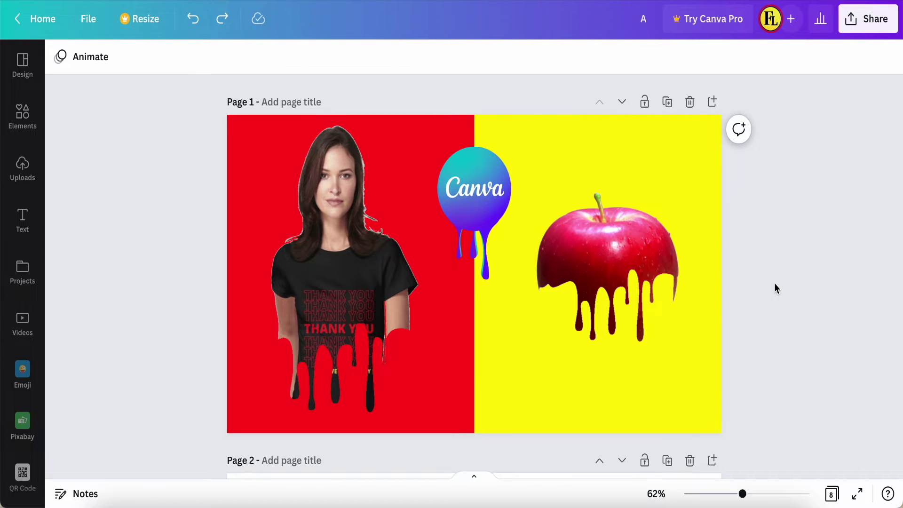
pyautogui.scroll(-5, 775, 288)
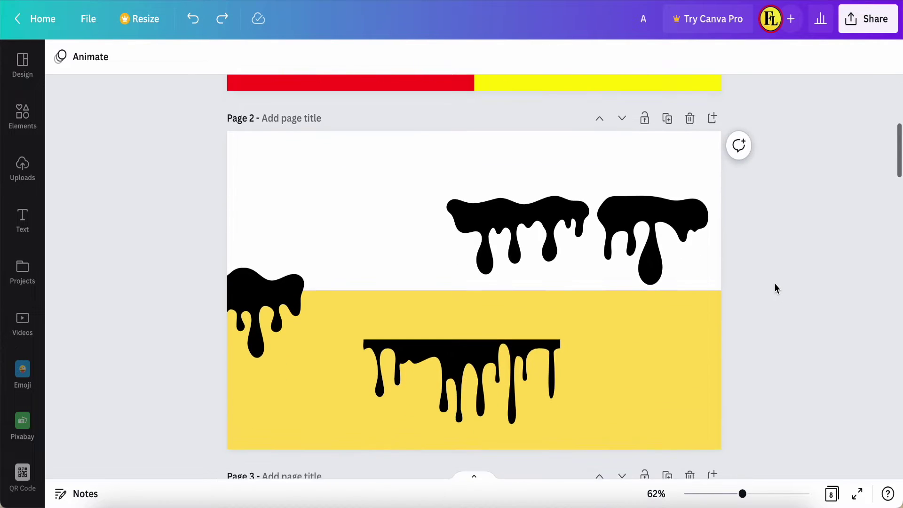
# - Select the black drip shapes on Page 2 one after another
pyautogui.click(523, 215)
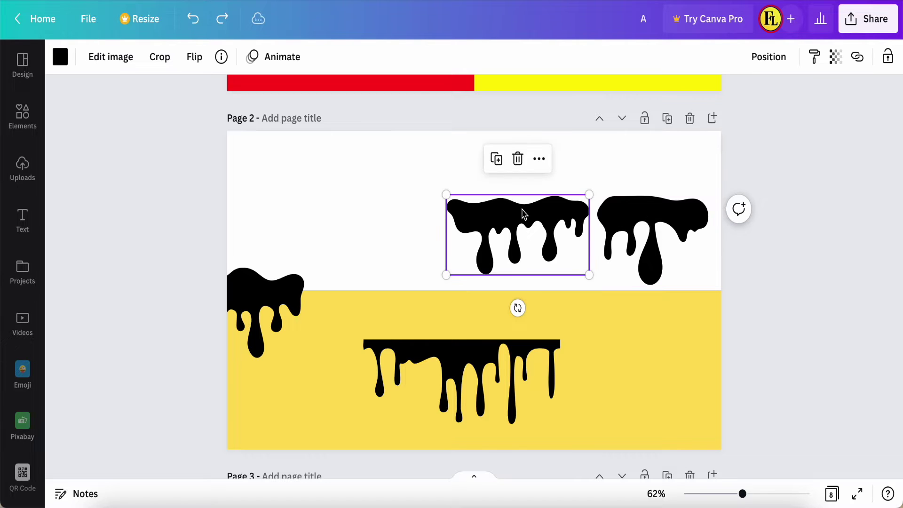
pyautogui.click(457, 349)
pyautogui.click(275, 293)
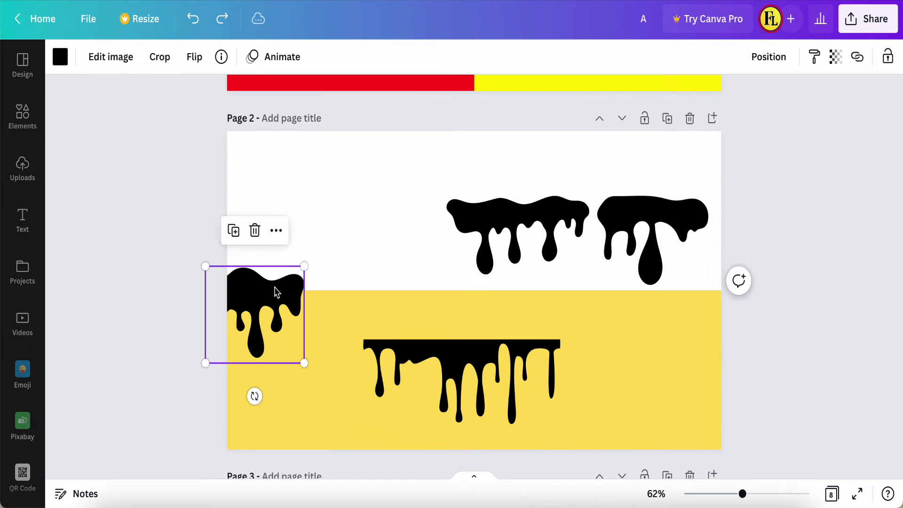
# - Rerun the recent 'drip' element search and show only Graphics results
pyautogui.click(22, 115)
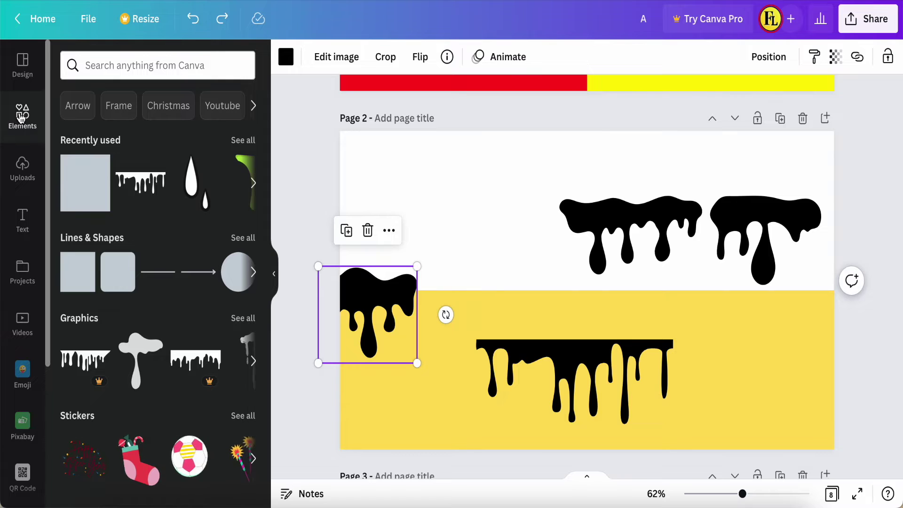
pyautogui.click(116, 65)
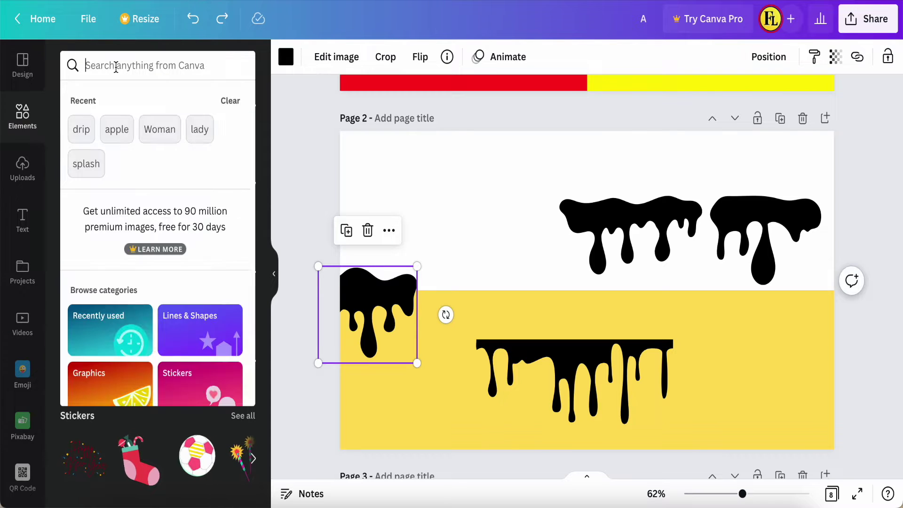
pyautogui.click(81, 129)
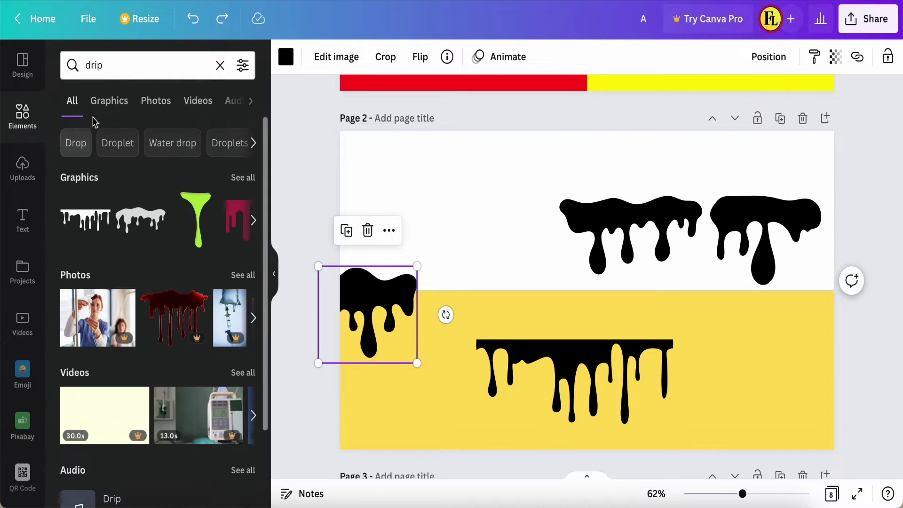
pyautogui.click(109, 101)
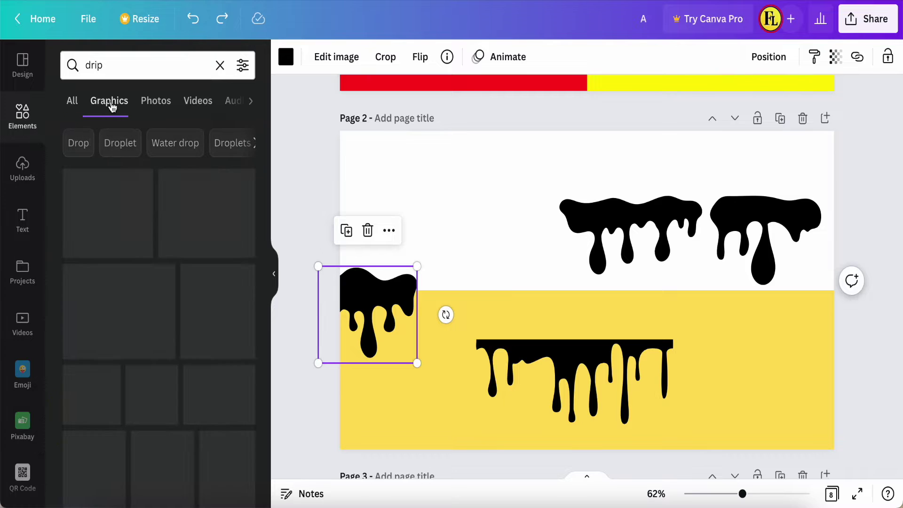
pyautogui.moveTo(101, 247)
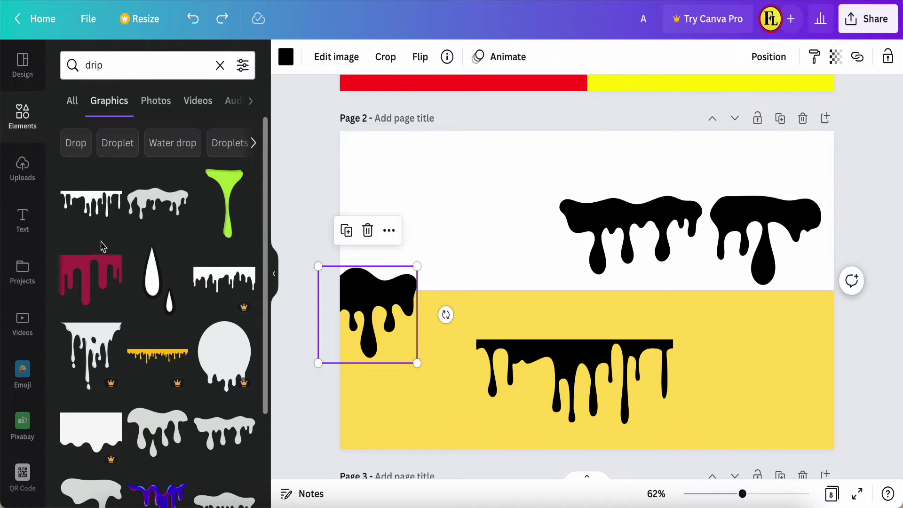
pyautogui.scroll(-1, 67, 410)
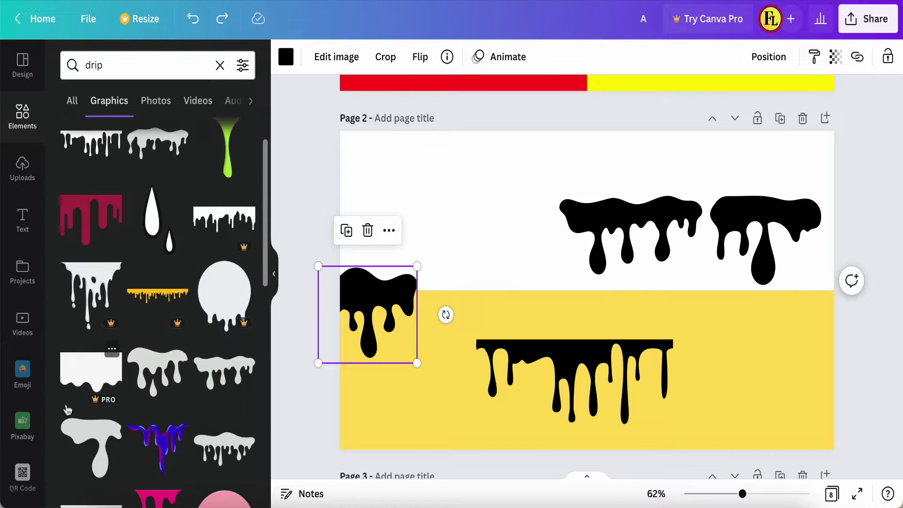
pyautogui.scroll(-1, 83, 416)
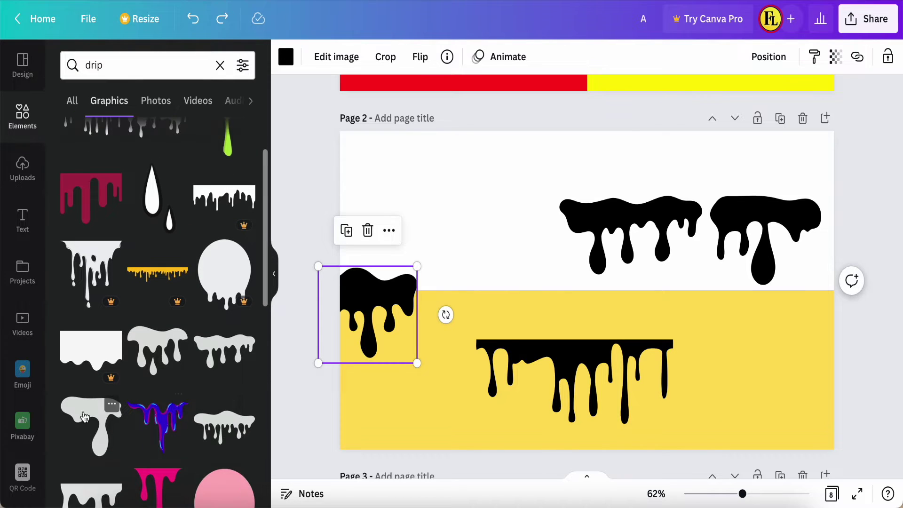
pyautogui.scroll(-1, 82, 417)
pyautogui.scroll(-2, 227, 397)
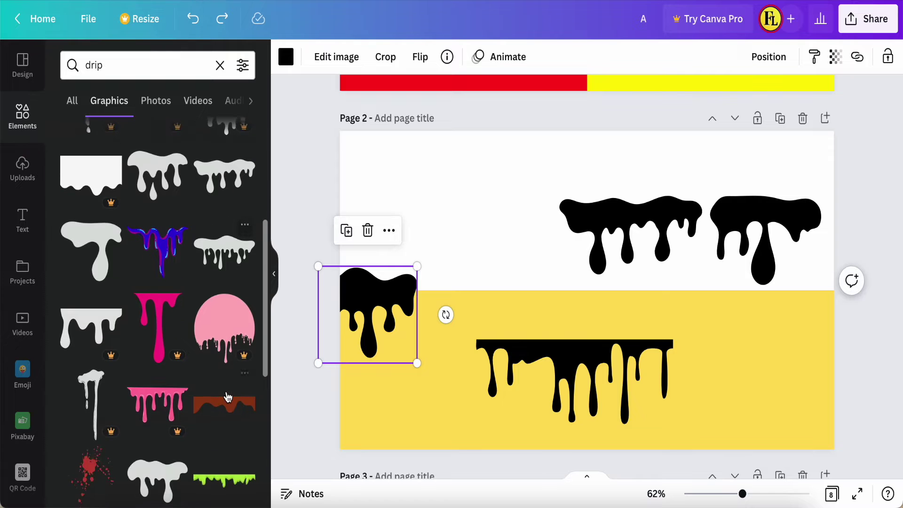
pyautogui.scroll(5, 227, 397)
# - Place a black drip graphic near the top of Page 3, clear the search, and add a square
pyautogui.click(319, 412)
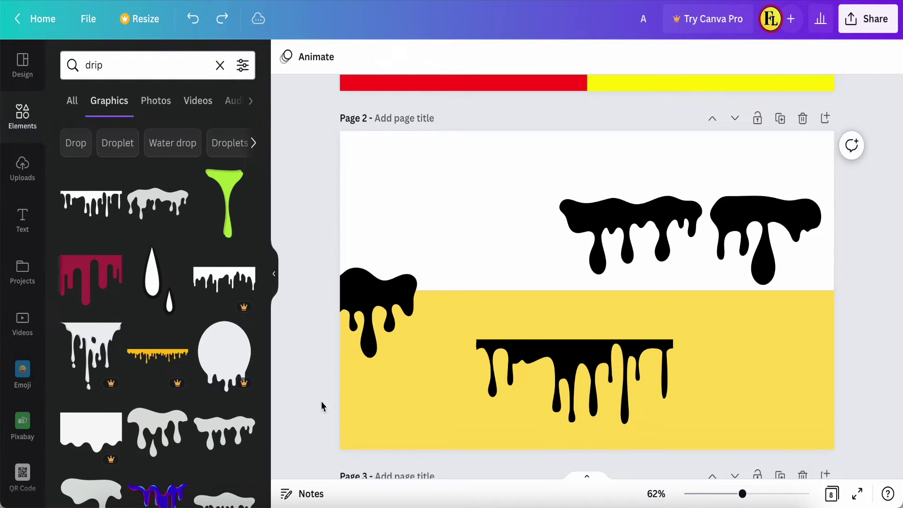
pyautogui.scroll(-2, 825, 117)
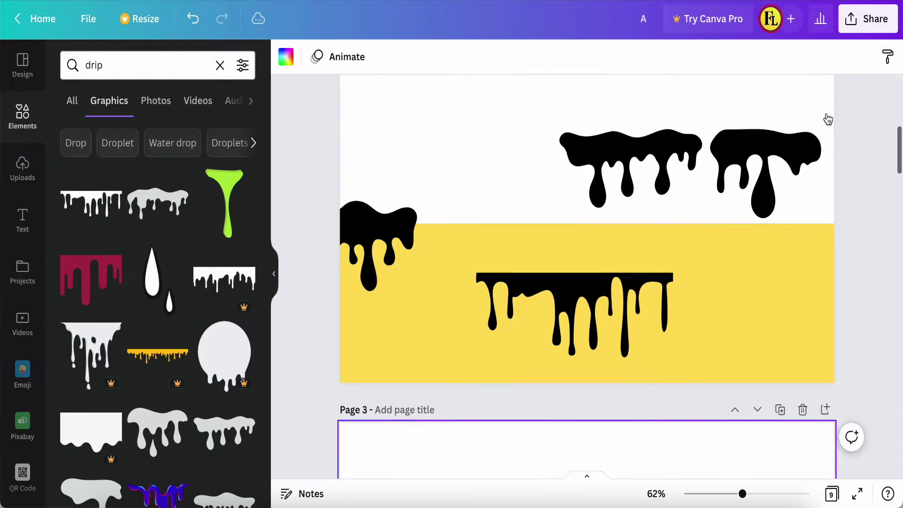
pyautogui.scroll(-5, 827, 120)
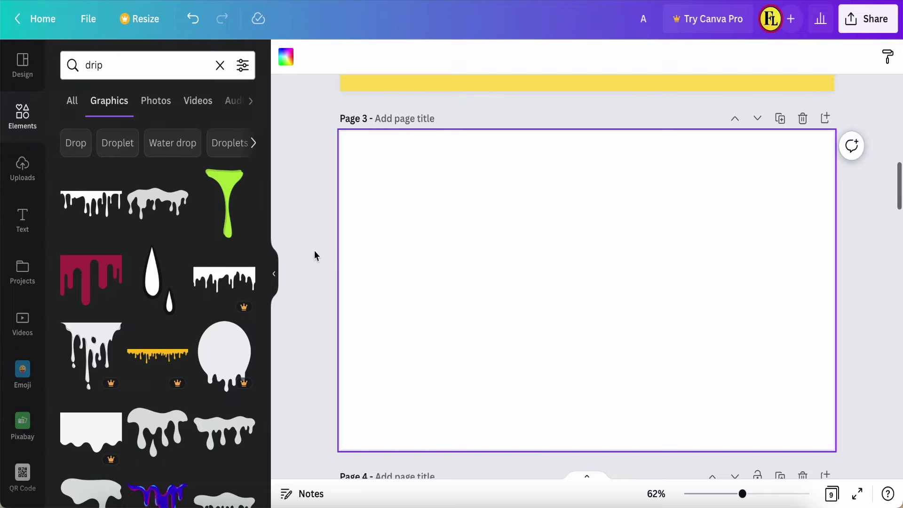
pyautogui.click(88, 204)
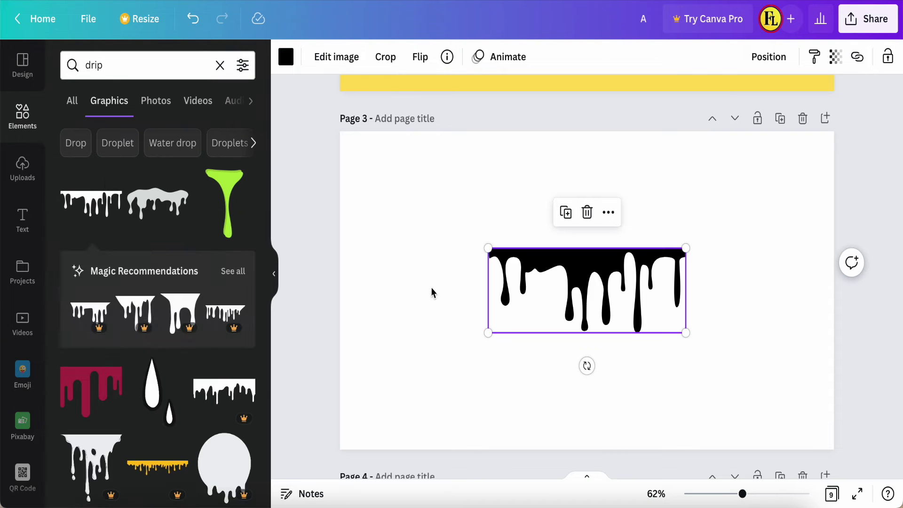
pyautogui.moveTo(564, 285)
pyautogui.mouseDown()
pyautogui.moveTo(559, 238)
pyautogui.moveTo(570, 240)
pyautogui.mouseUp()
pyautogui.click(450, 263)
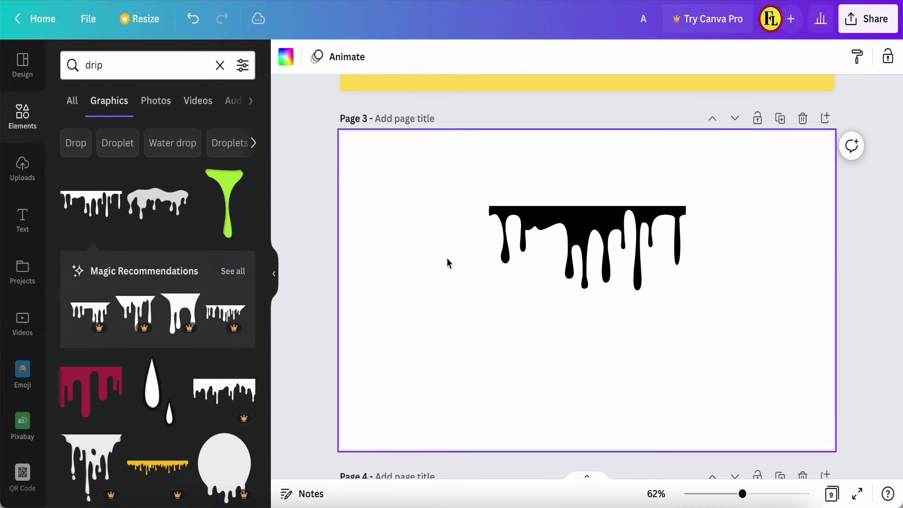
pyautogui.click(219, 65)
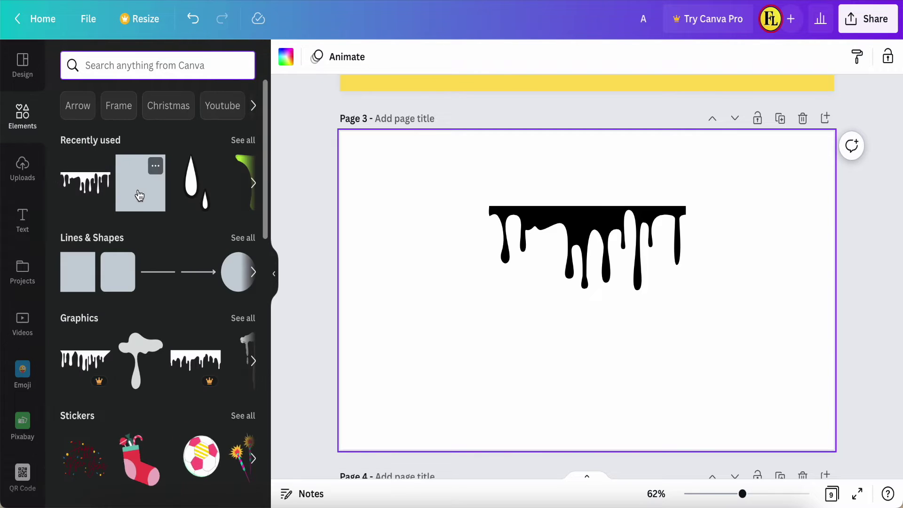
pyautogui.click(138, 205)
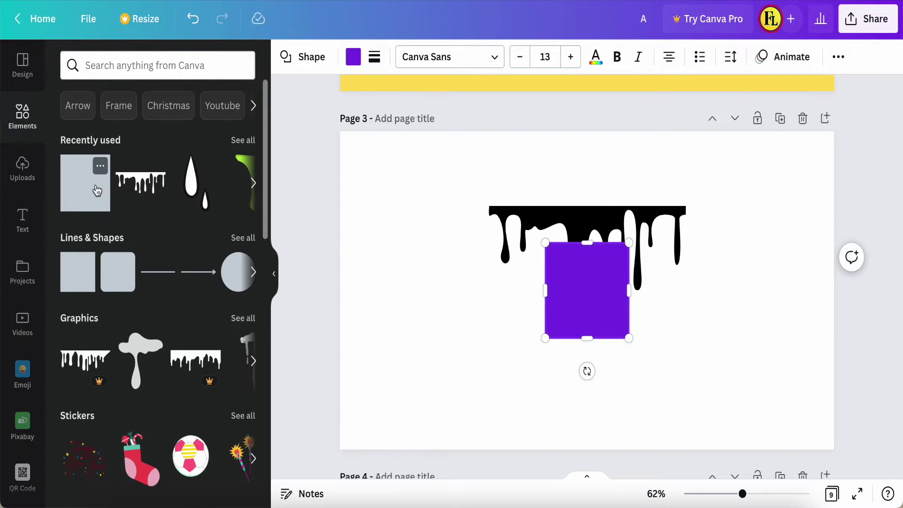
# - Stretch the square over the drip down to Page 3's bottom and send it to back
pyautogui.click(100, 169)
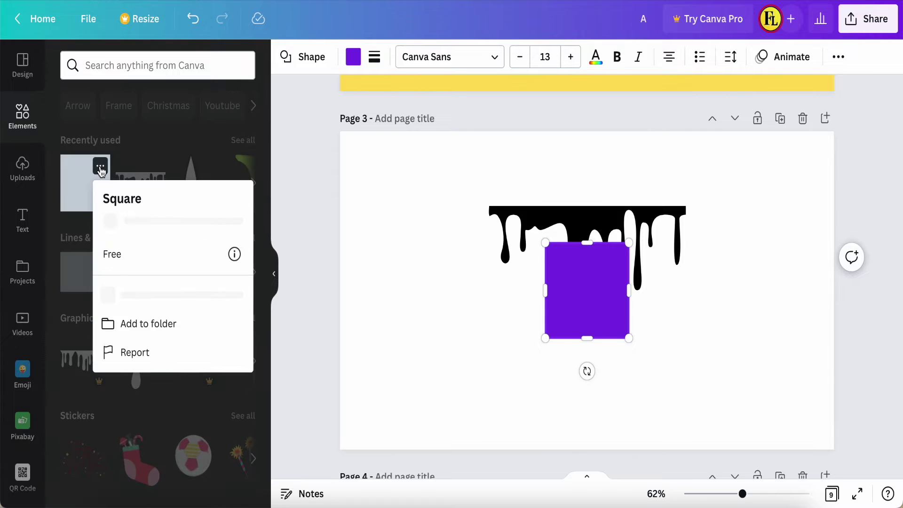
pyautogui.click(493, 336)
pyautogui.moveTo(605, 294); pyautogui.dragTo(550, 256)
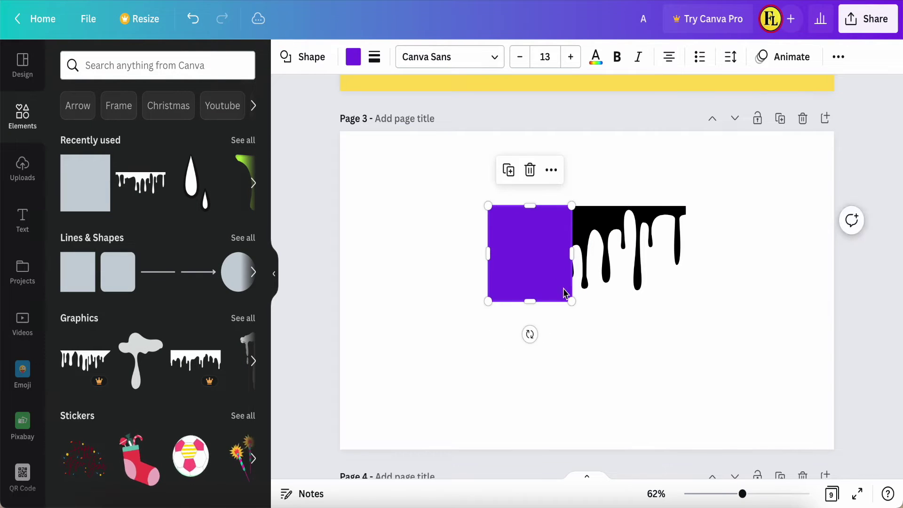
pyautogui.moveTo(572, 304); pyautogui.dragTo(688, 441)
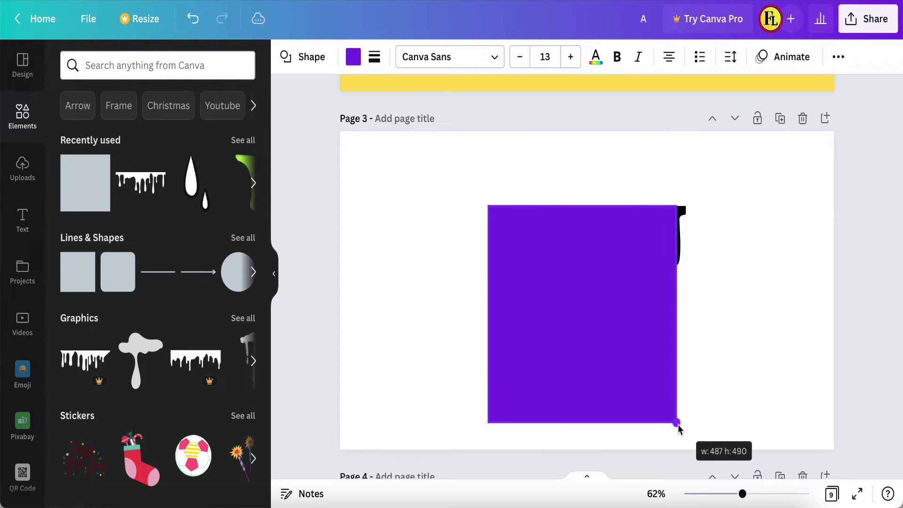
pyautogui.moveTo(688, 441); pyautogui.dragTo(687, 434)
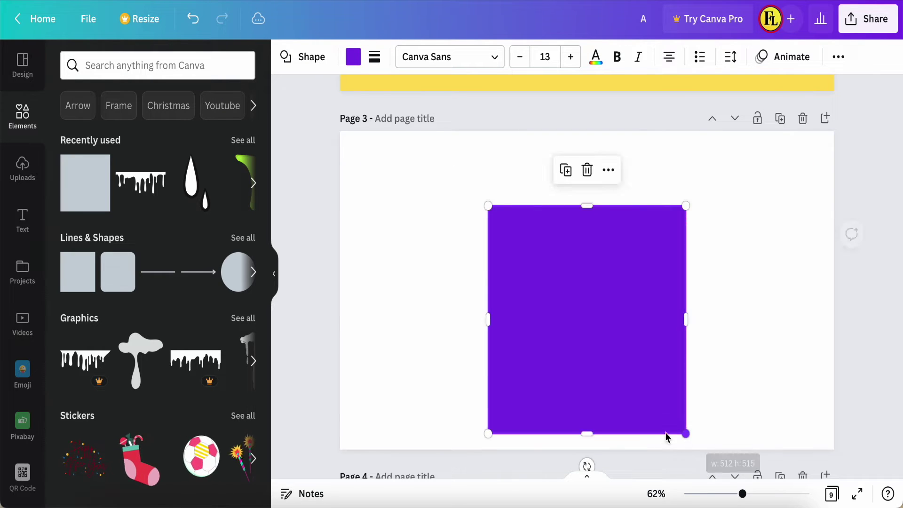
pyautogui.moveTo(587, 435); pyautogui.dragTo(587, 450)
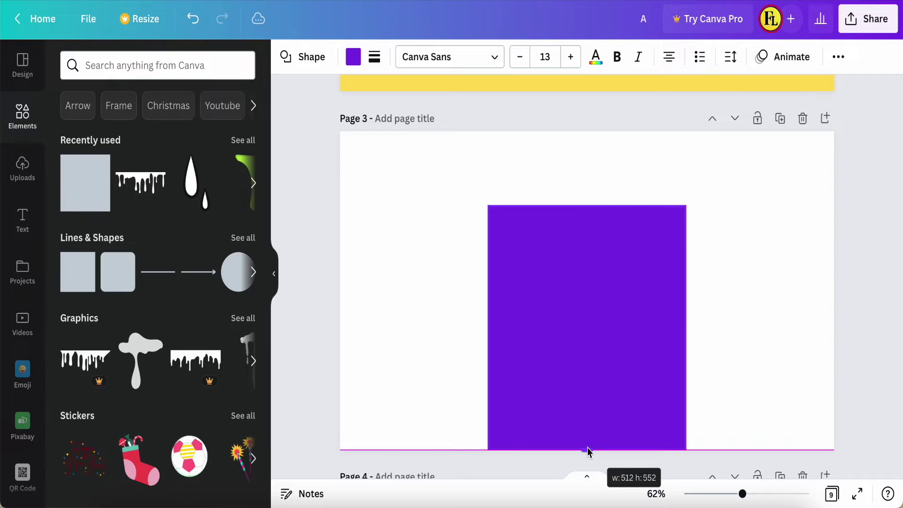
pyautogui.rightClick(547, 331)
pyautogui.click(592, 330)
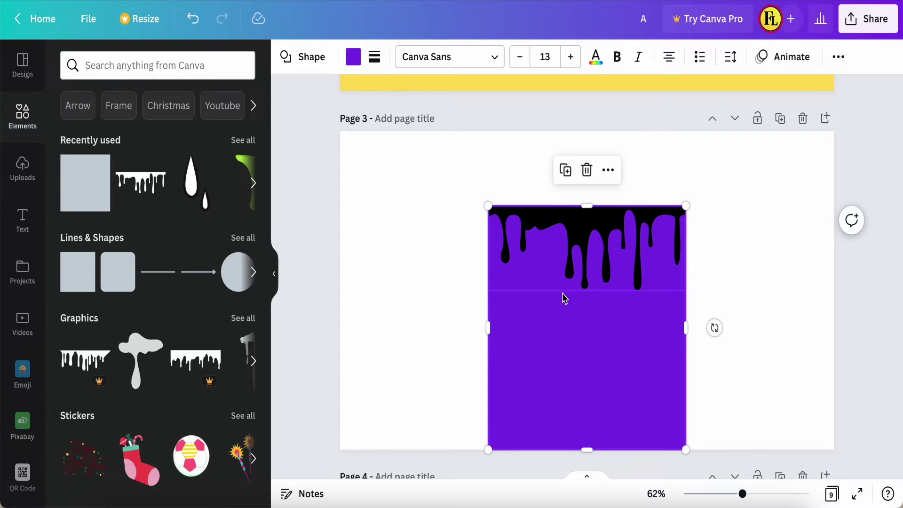
# - Recolour the tall rectangle yellow and the drip graphic white on Page 3
pyautogui.click(353, 58)
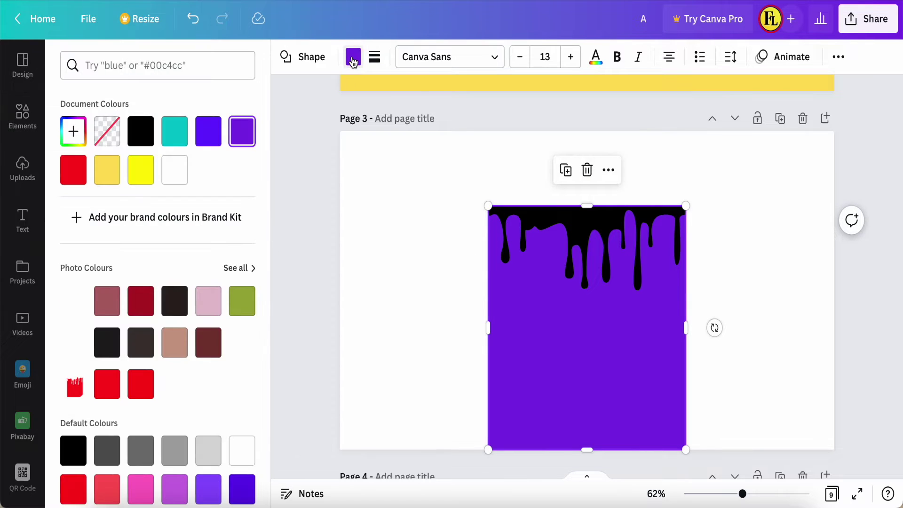
pyautogui.click(108, 174)
pyautogui.click(593, 319)
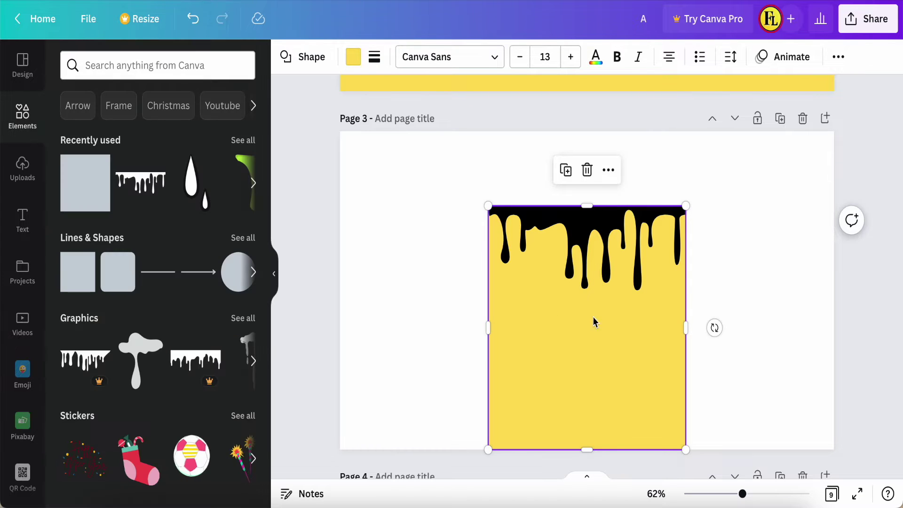
pyautogui.click(578, 228)
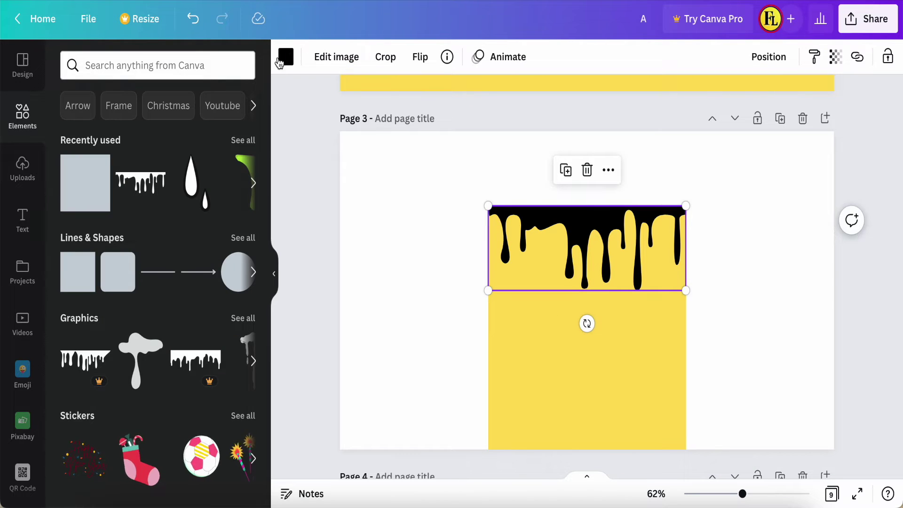
pyautogui.click(285, 57)
pyautogui.click(140, 170)
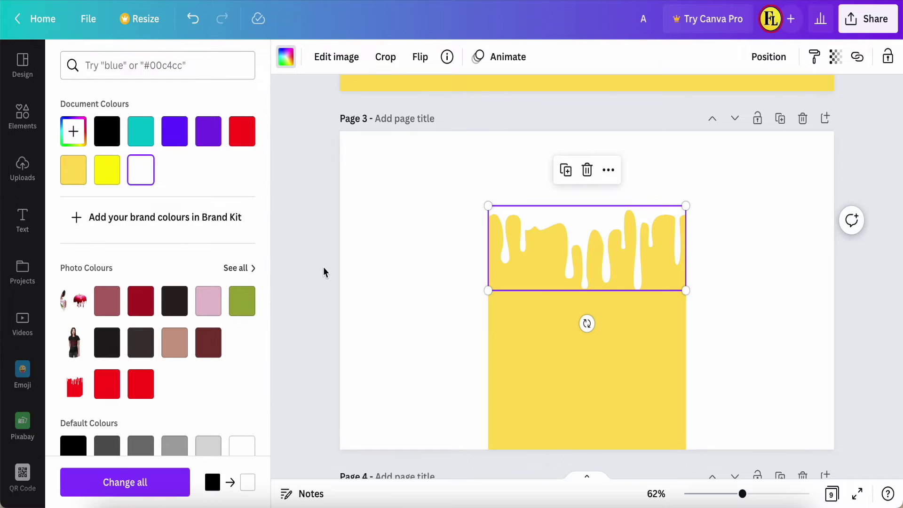
pyautogui.press('Escape')
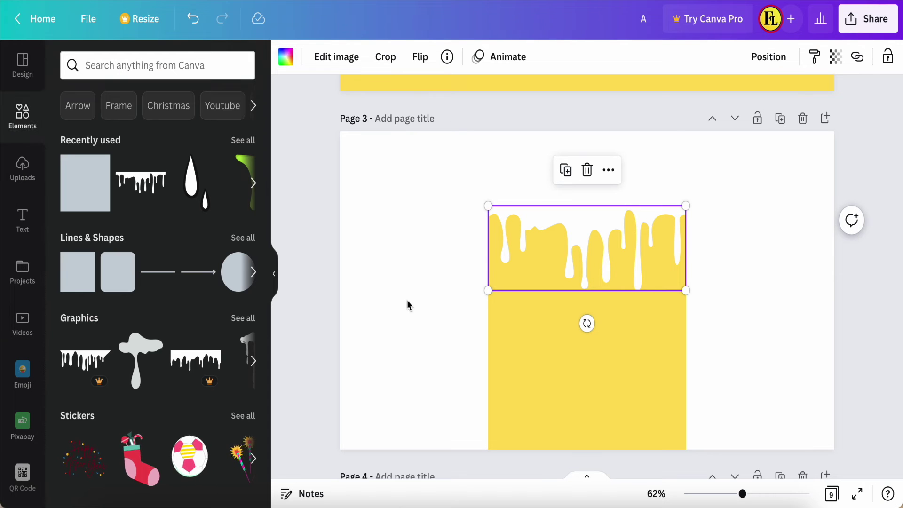
pyautogui.click(446, 355)
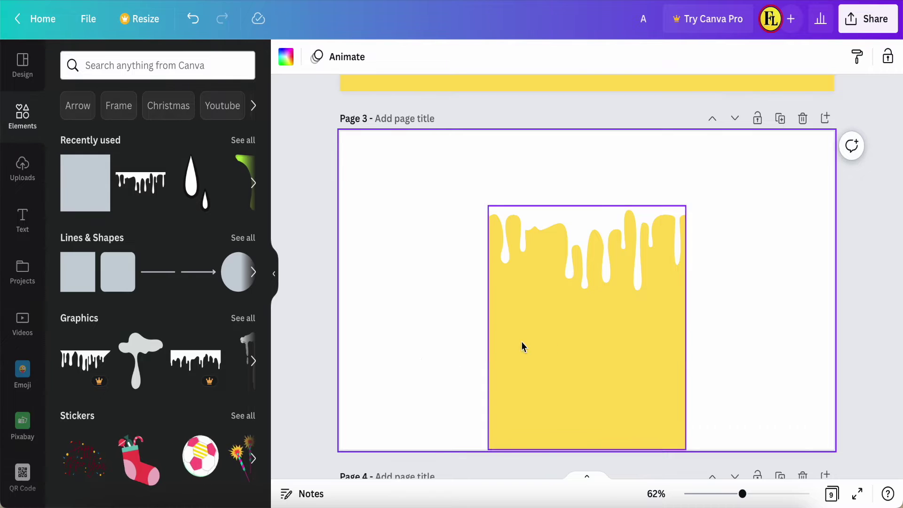
pyautogui.click(509, 355)
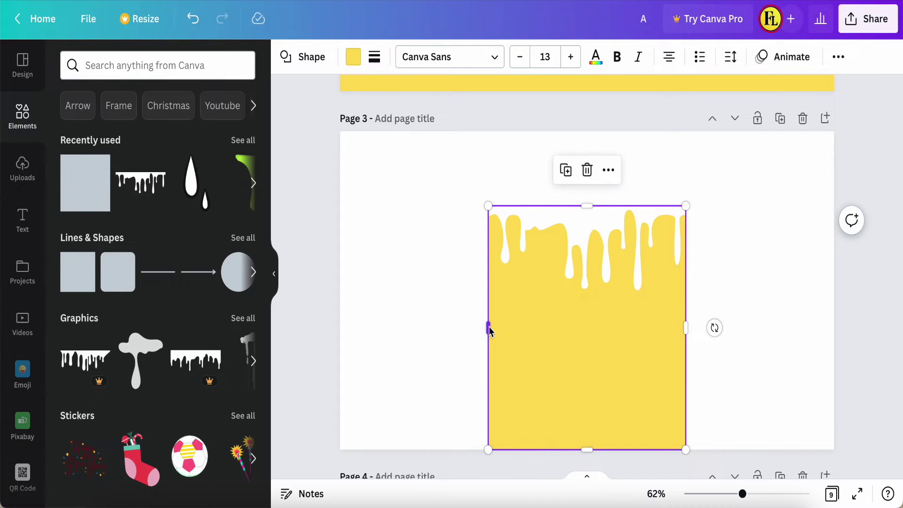
# - Drag the yellow rectangle's left edge inward until its sides match the drip's width
pyautogui.moveTo(490, 330); pyautogui.dragTo(502, 329)
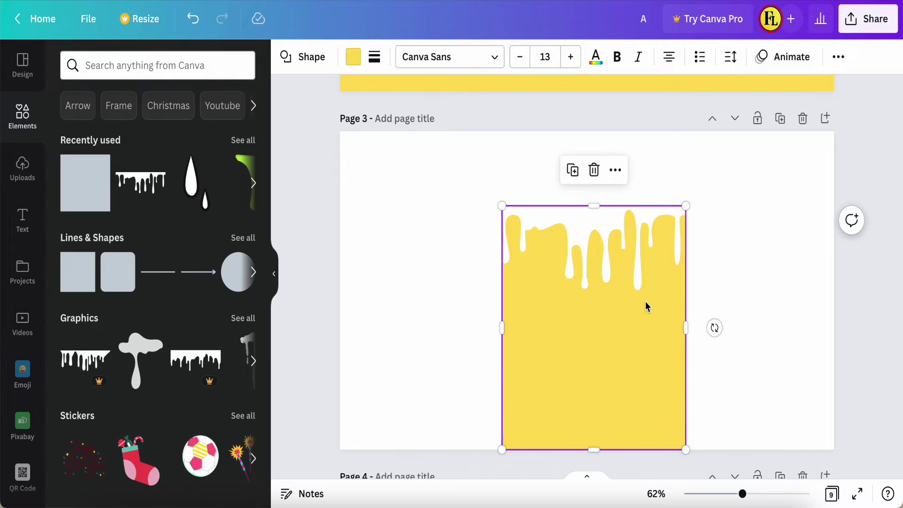
pyautogui.moveTo(684, 329); pyautogui.dragTo(685, 335)
pyautogui.click(732, 290)
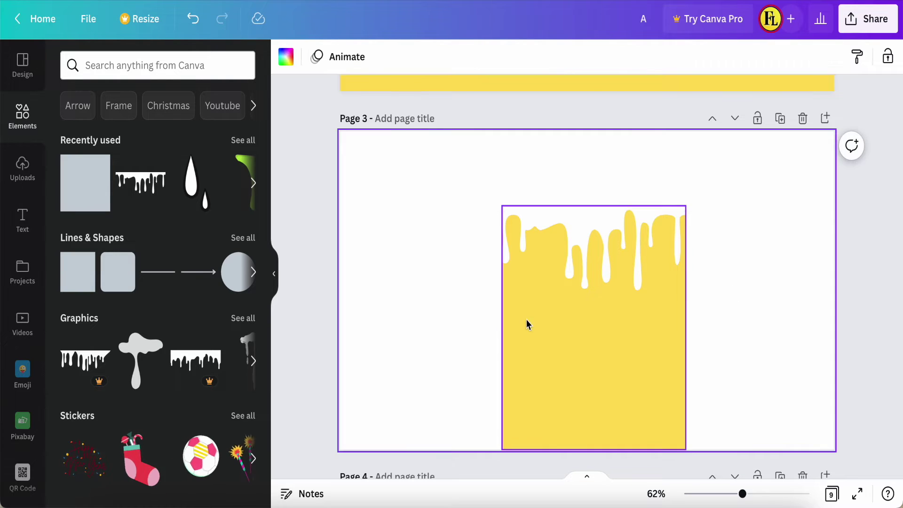
pyautogui.click(517, 337)
pyautogui.moveTo(502, 332); pyautogui.dragTo(505, 331)
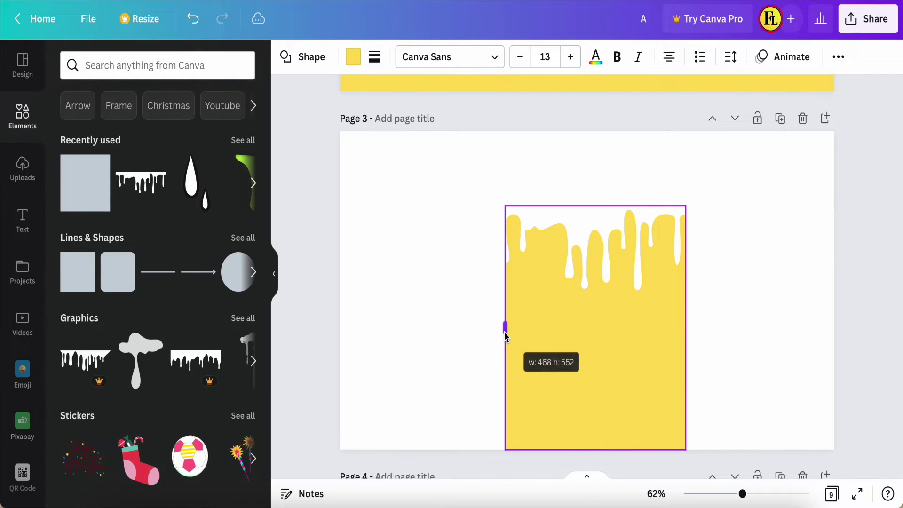
pyautogui.click(446, 332)
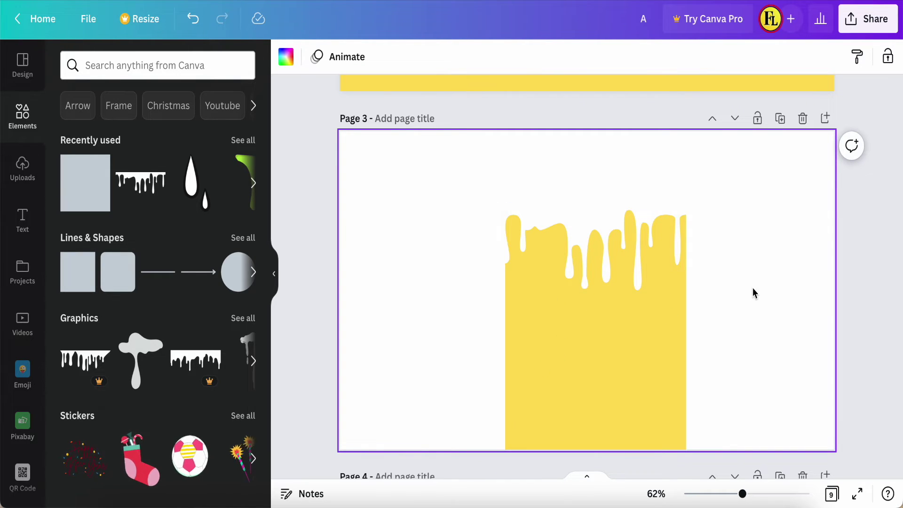
# - Download only the current Page 3 as a PNG, then close the preview
pyautogui.click(869, 19)
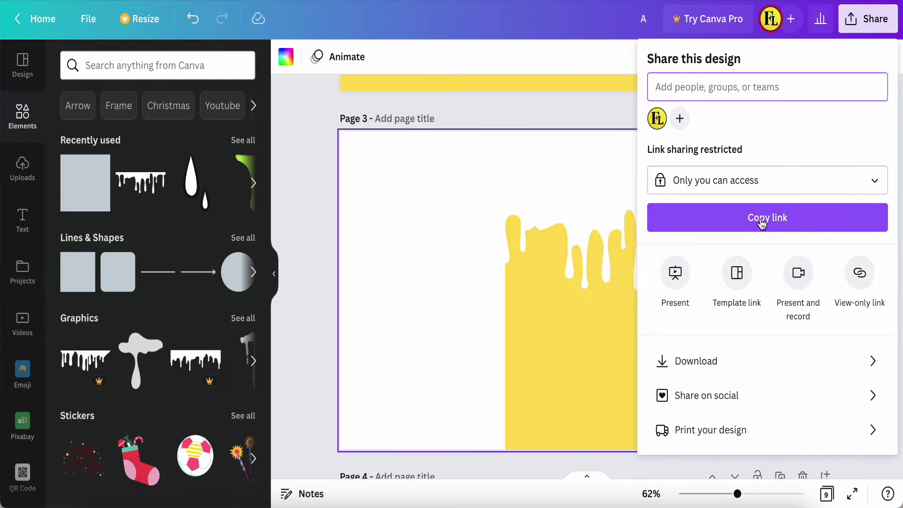
pyautogui.click(753, 362)
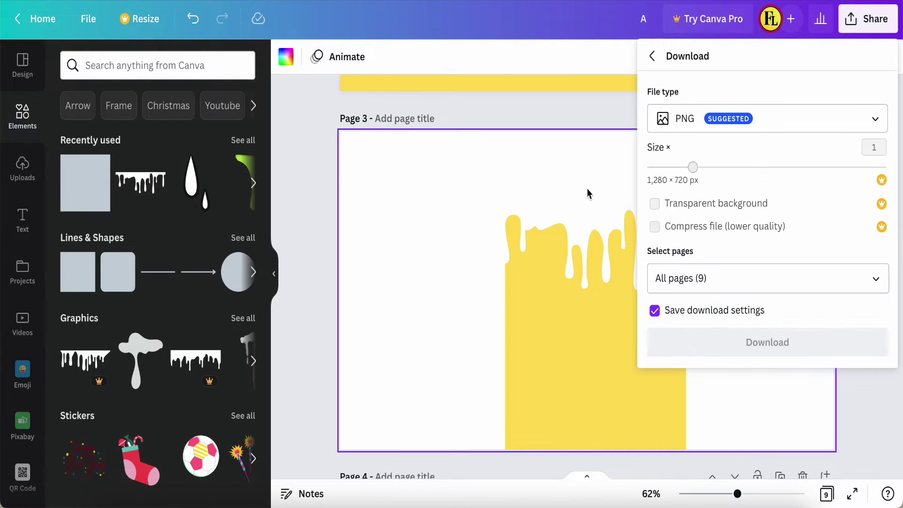
pyautogui.click(874, 279)
pyautogui.click(672, 50)
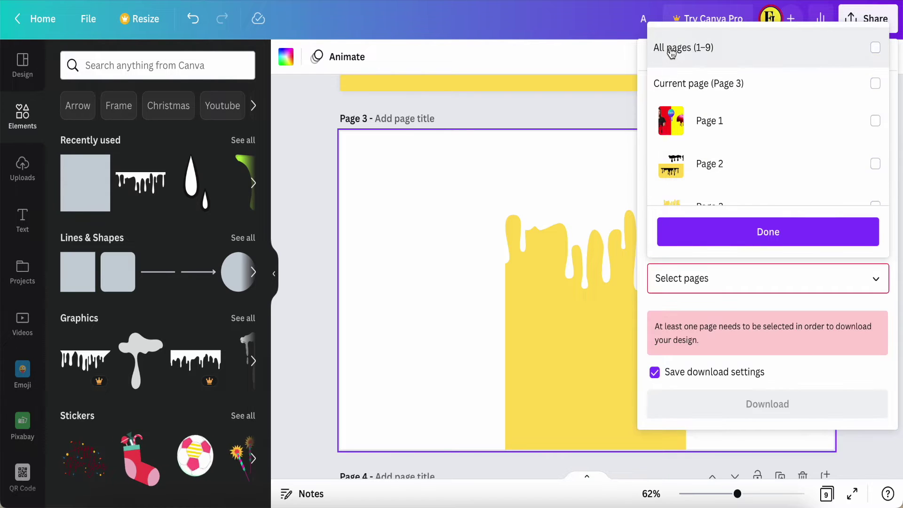
pyautogui.click(679, 89)
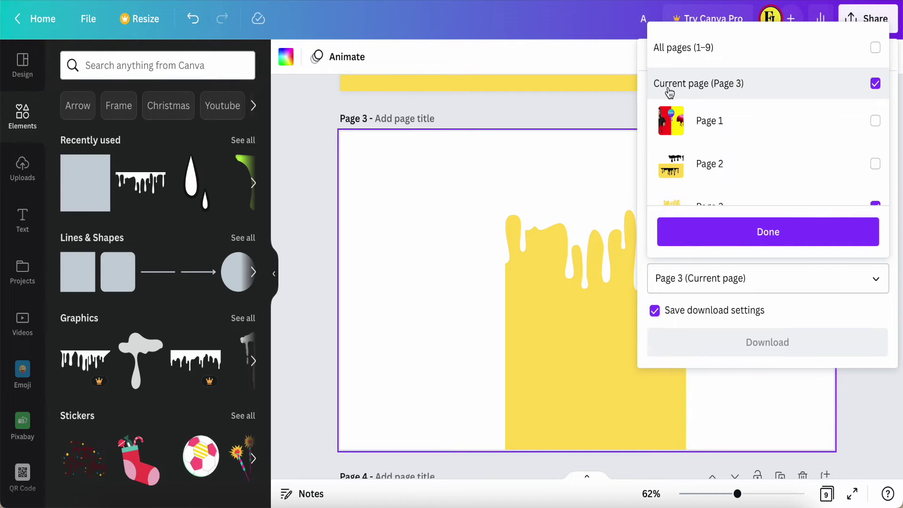
pyautogui.scroll(-1, 745, 176)
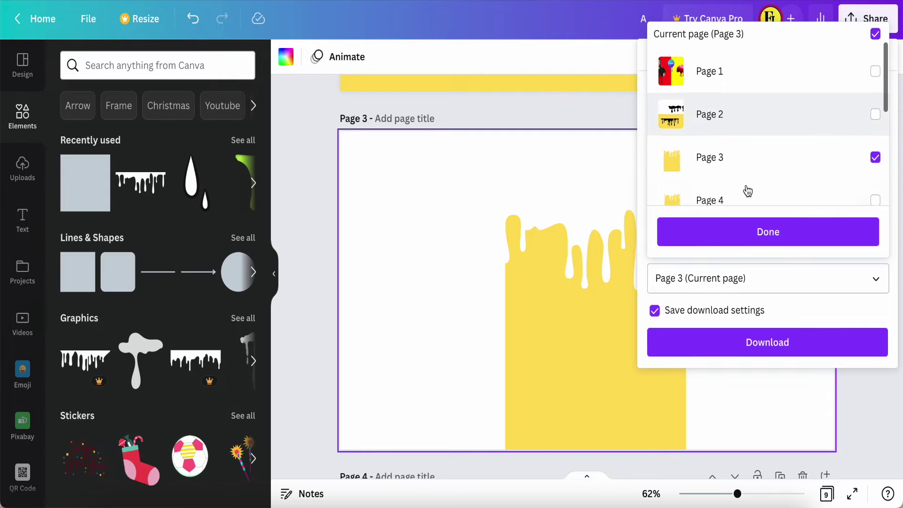
pyautogui.click(768, 233)
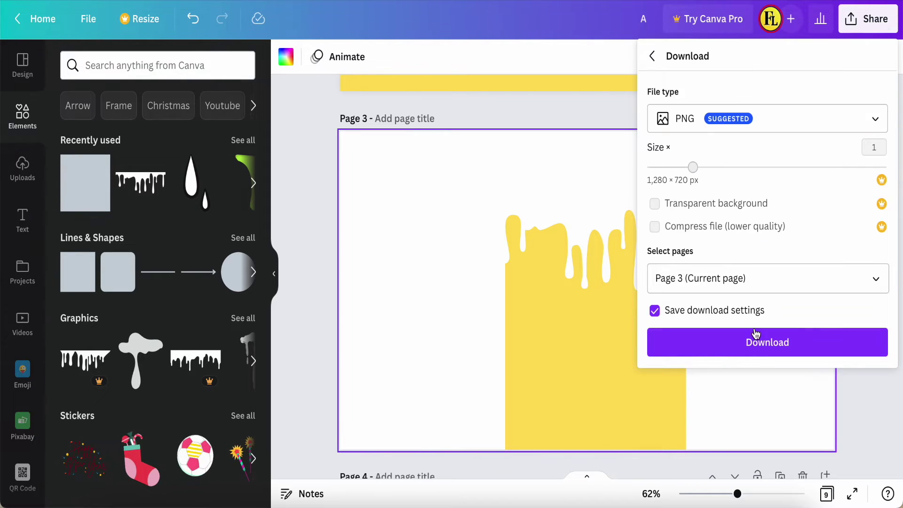
pyautogui.click(767, 339)
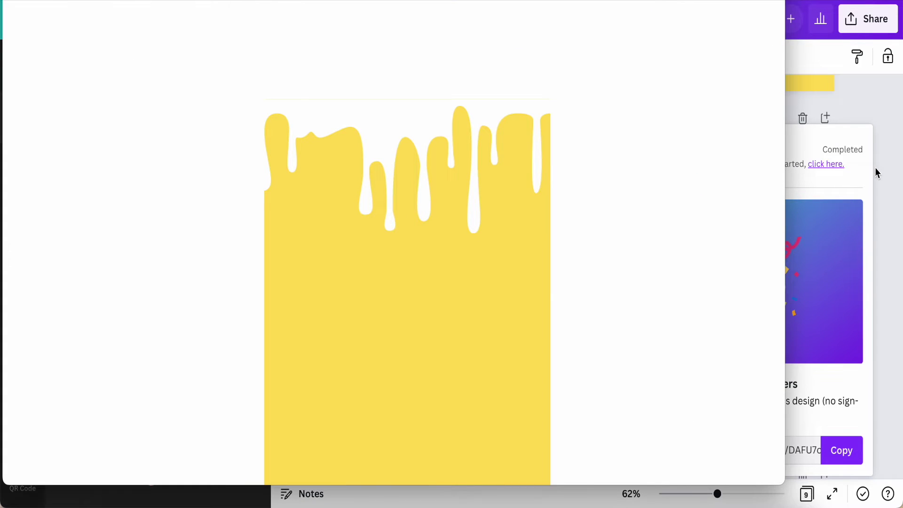
pyautogui.click(877, 173)
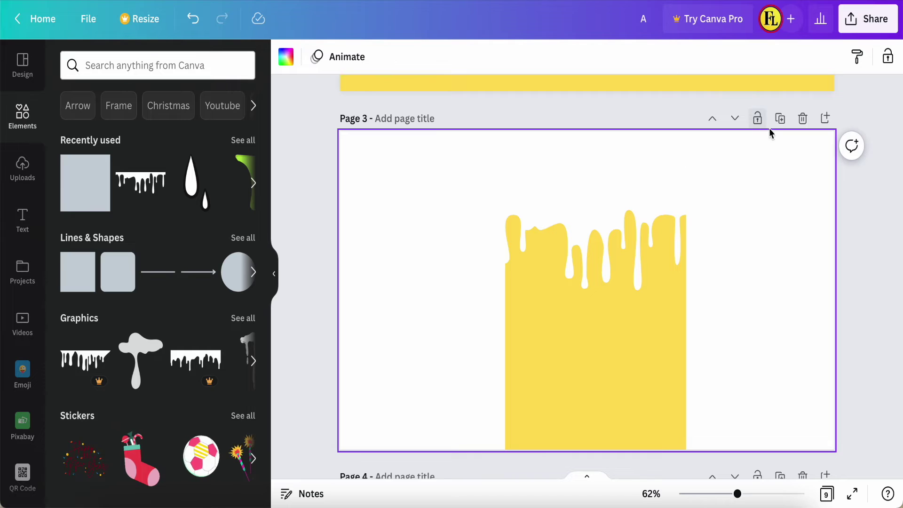
# - Add a blank Page 4, upload A-2.png from Downloads, and place it there
pyautogui.click(825, 119)
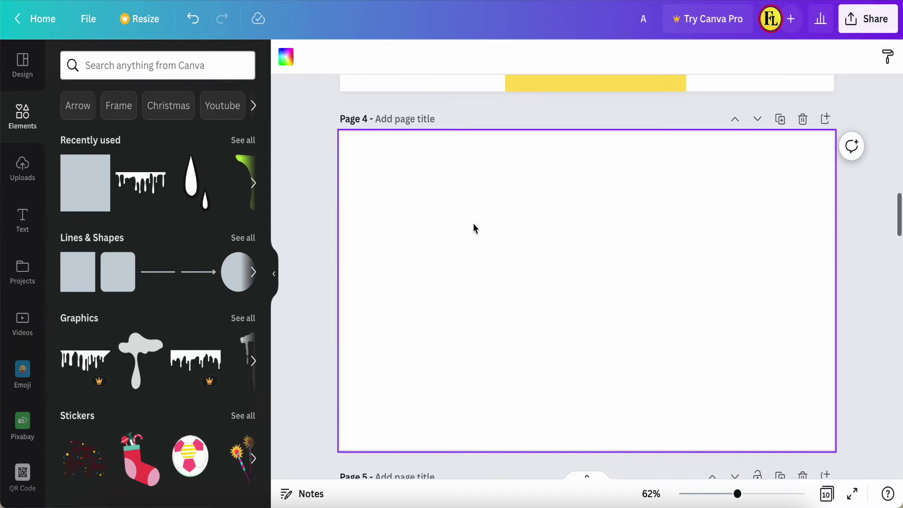
pyautogui.click(23, 169)
pyautogui.click(142, 105)
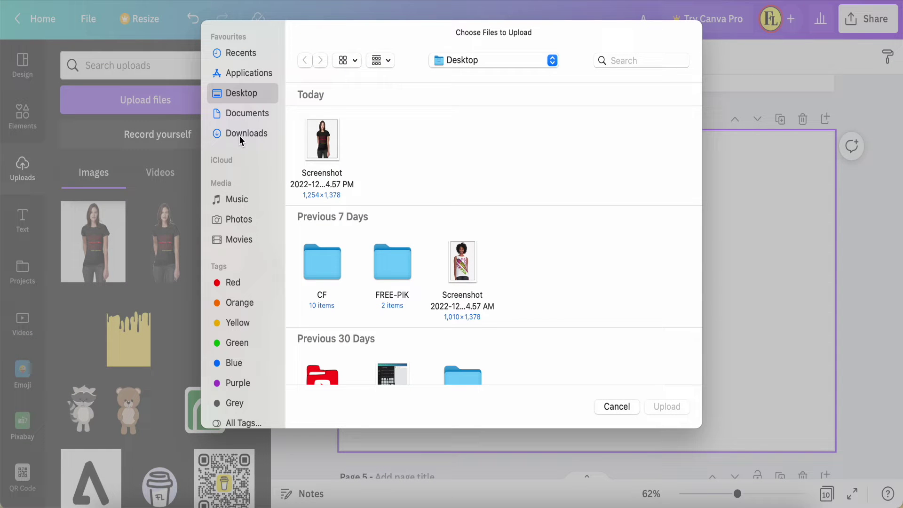
pyautogui.click(240, 136)
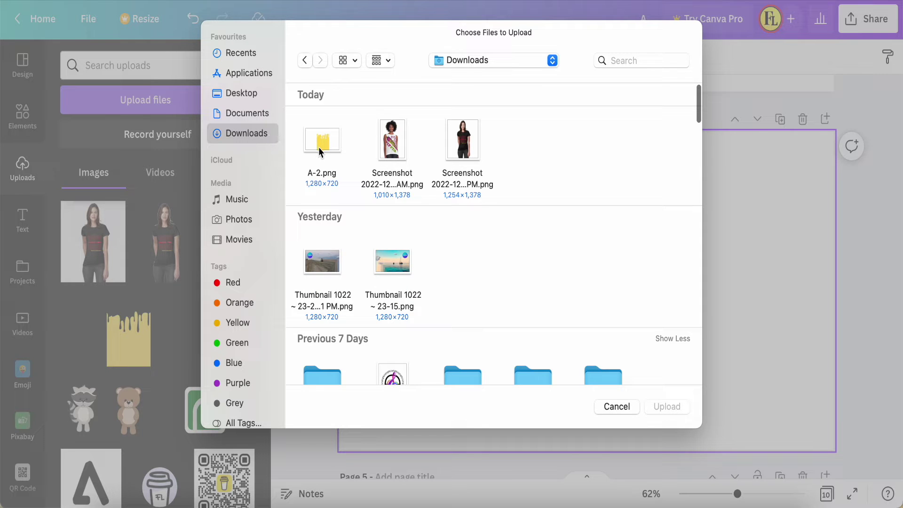
pyautogui.click(332, 147)
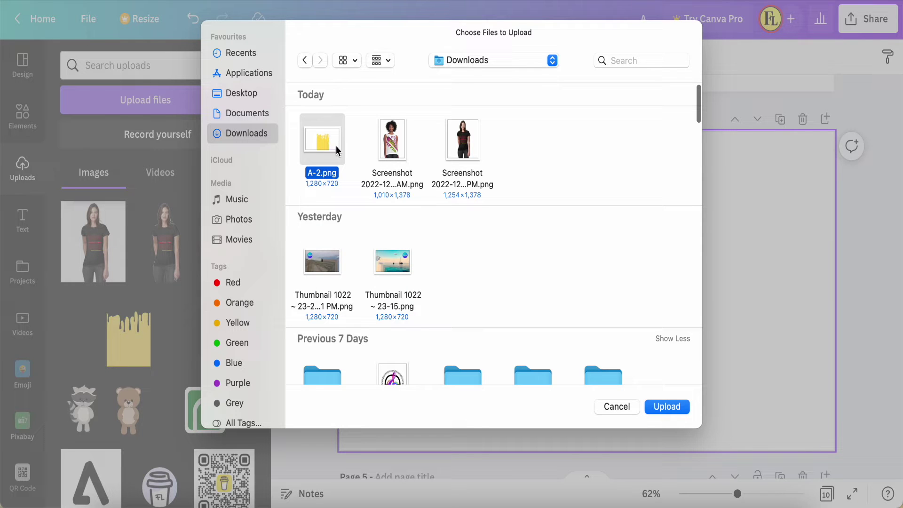
pyautogui.click(667, 407)
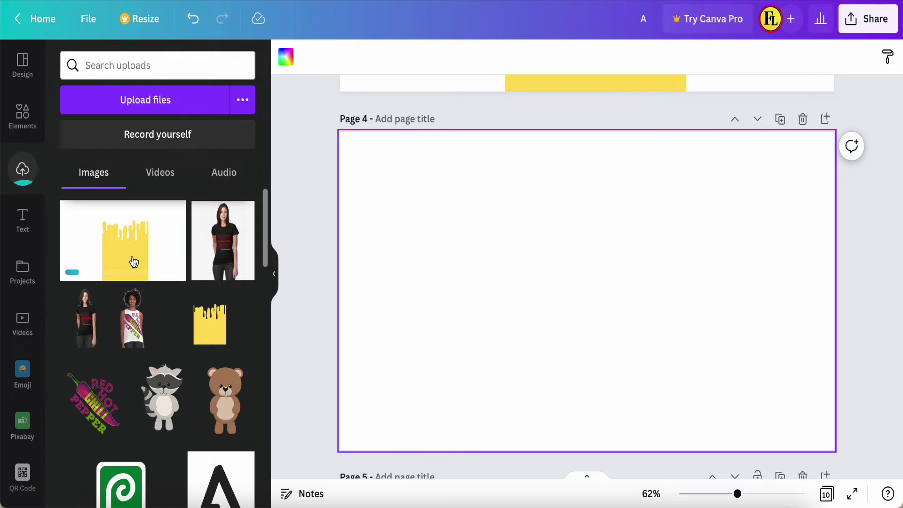
pyautogui.click(134, 262)
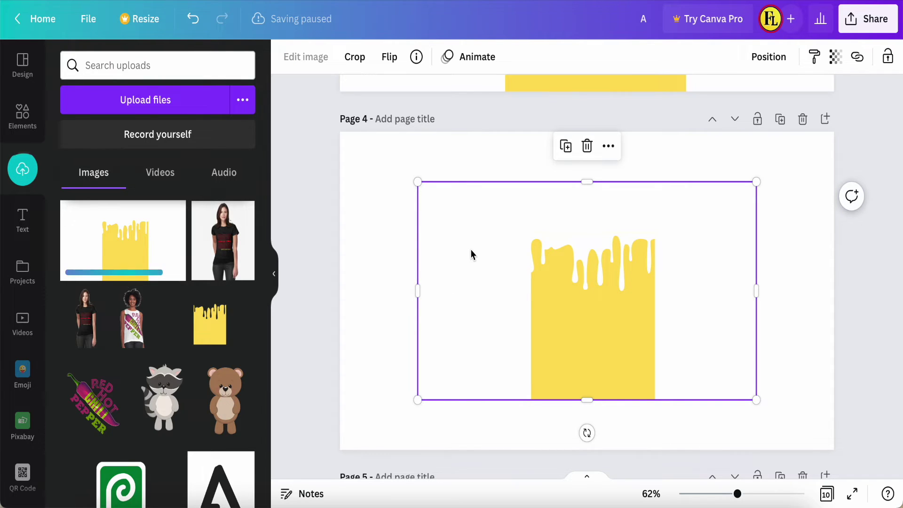
# - Try the image effects, delete the drip image from Page 4, then begin opening a file in Pixlr E
pyautogui.click(304, 60)
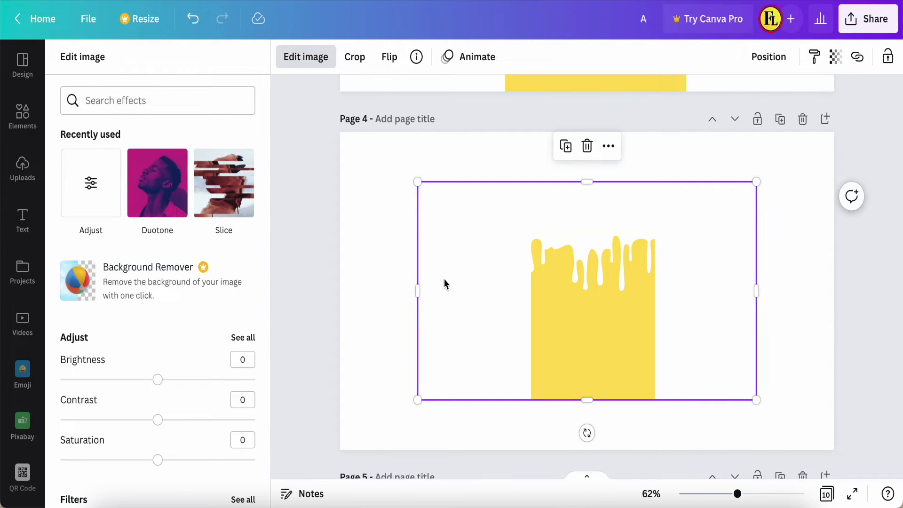
pyautogui.press('Delete')
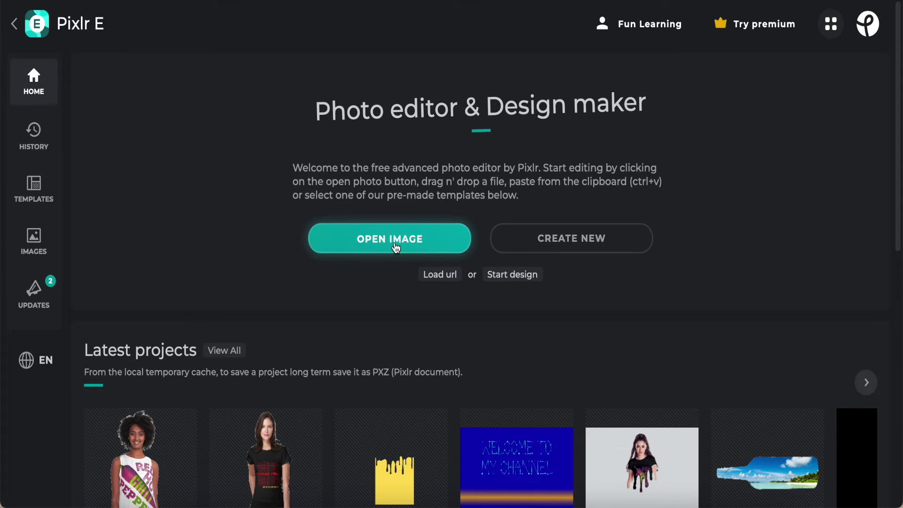
pyautogui.click(395, 245)
# - Open A-2.png in Pixlr E and make its white background transparent with the magic mask
pyautogui.click(327, 144)
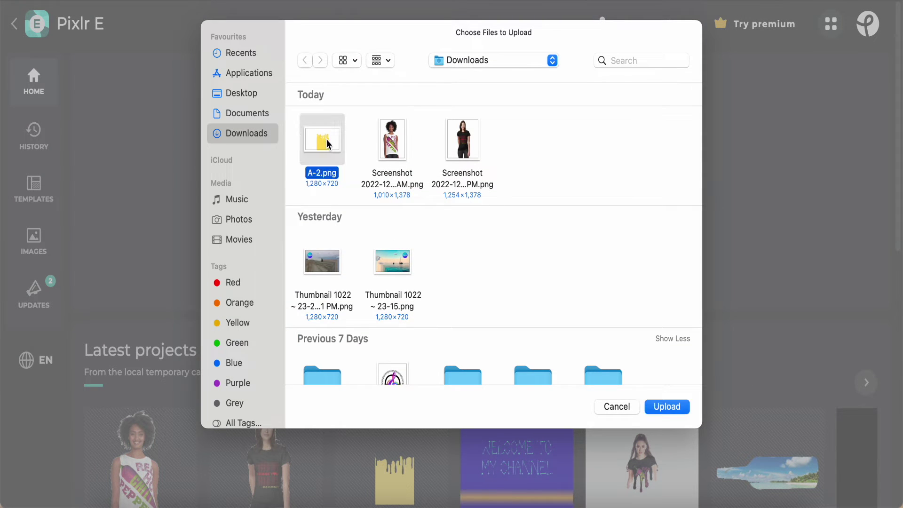
pyautogui.click(674, 414)
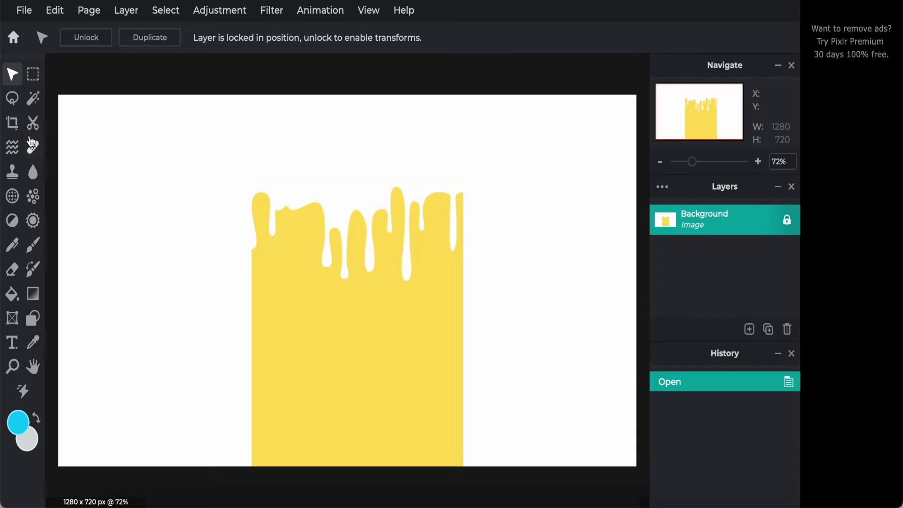
pyautogui.click(33, 124)
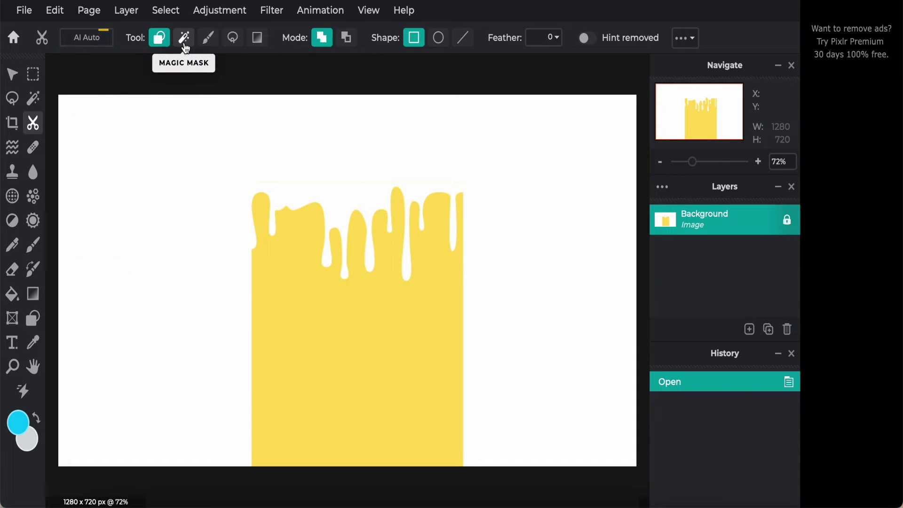
pyautogui.click(184, 38)
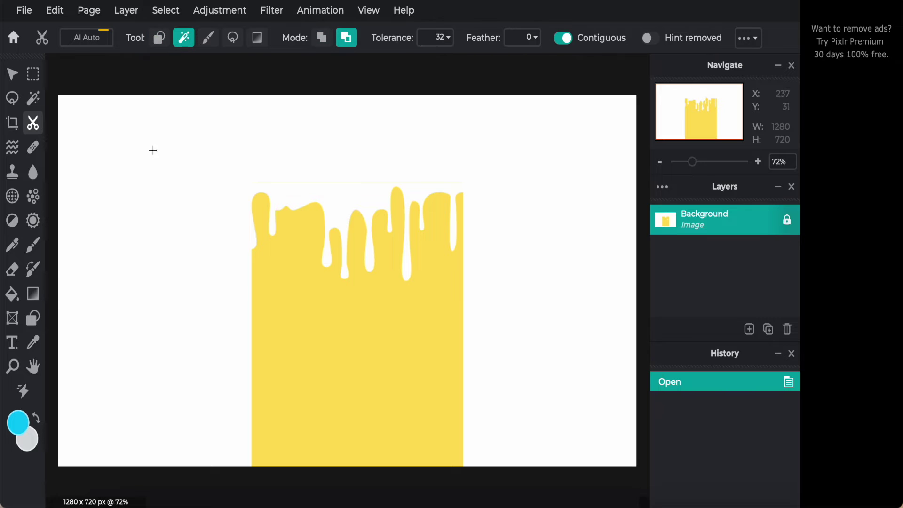
pyautogui.click(132, 240)
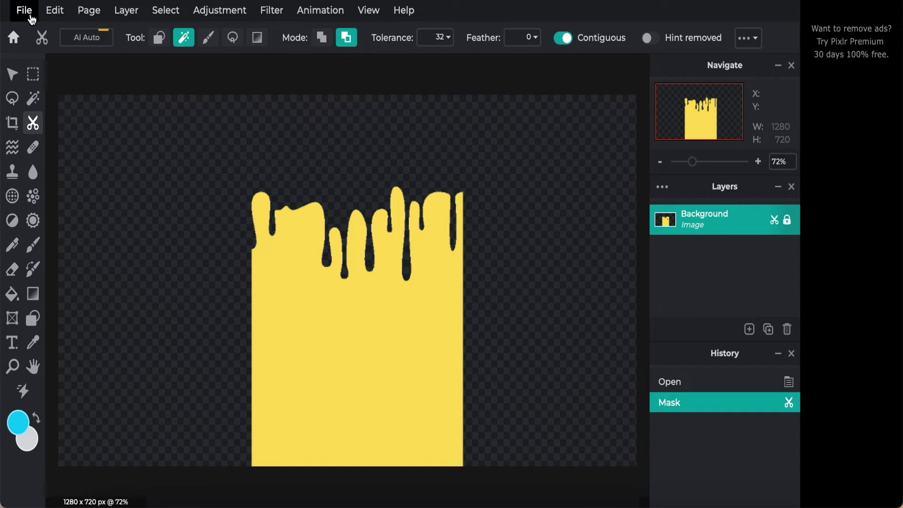
# - Save the drip image as a transparent PNG
pyautogui.click(29, 15)
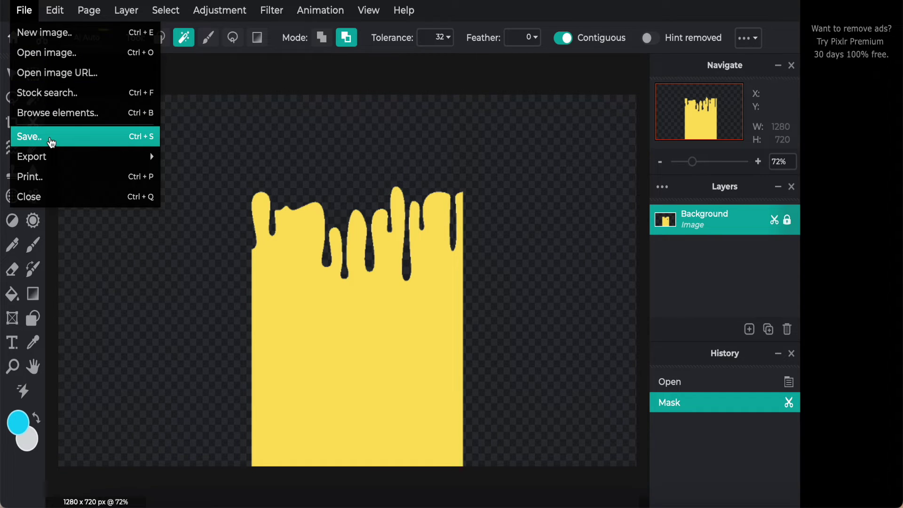
pyautogui.click(51, 141)
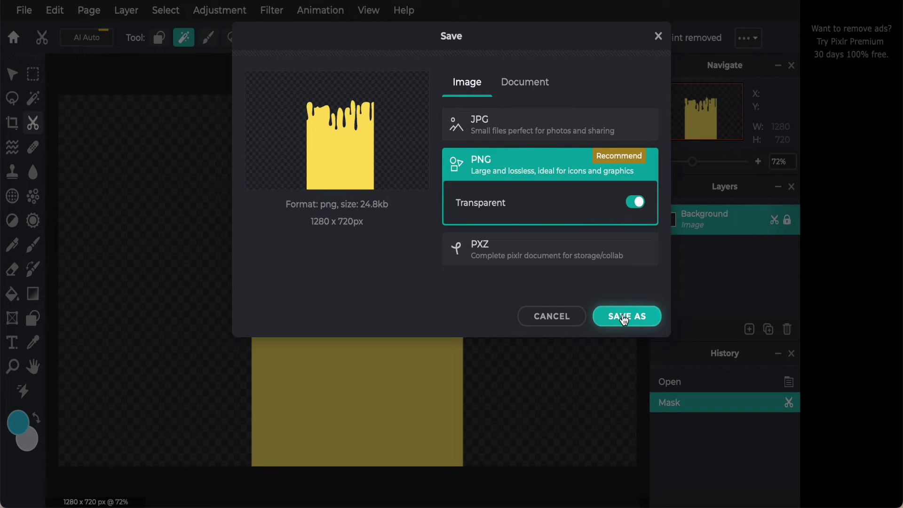
pyautogui.click(626, 317)
pyautogui.click(531, 302)
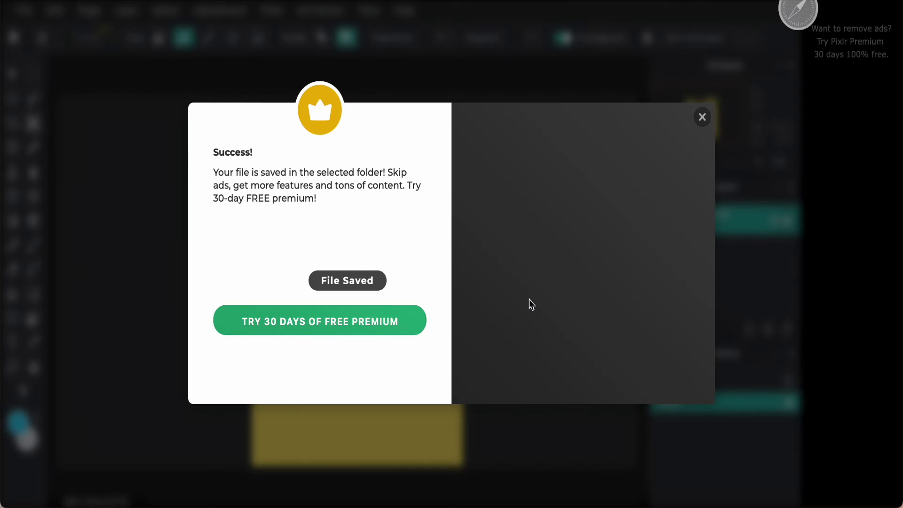
# - Add the transparent drip image to Page 4, crop both sides, and move it to the bottom
pyautogui.click(702, 118)
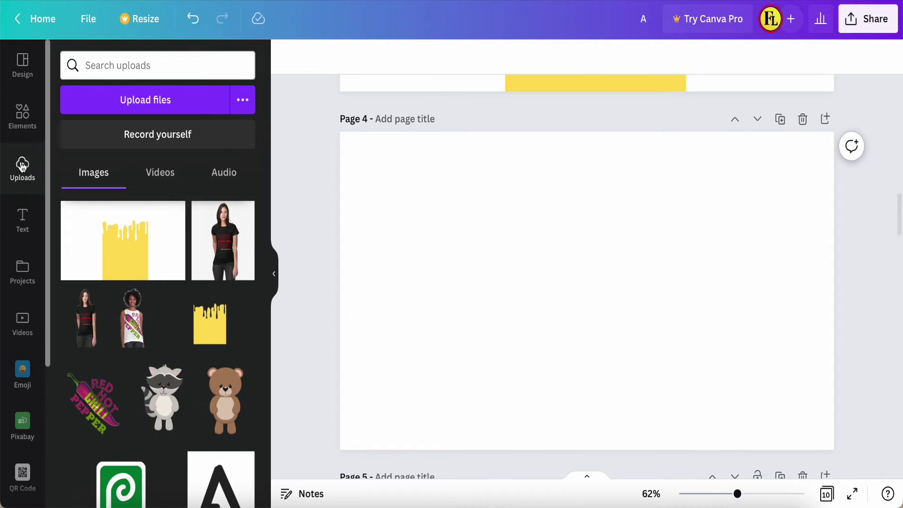
pyautogui.moveTo(210, 324)
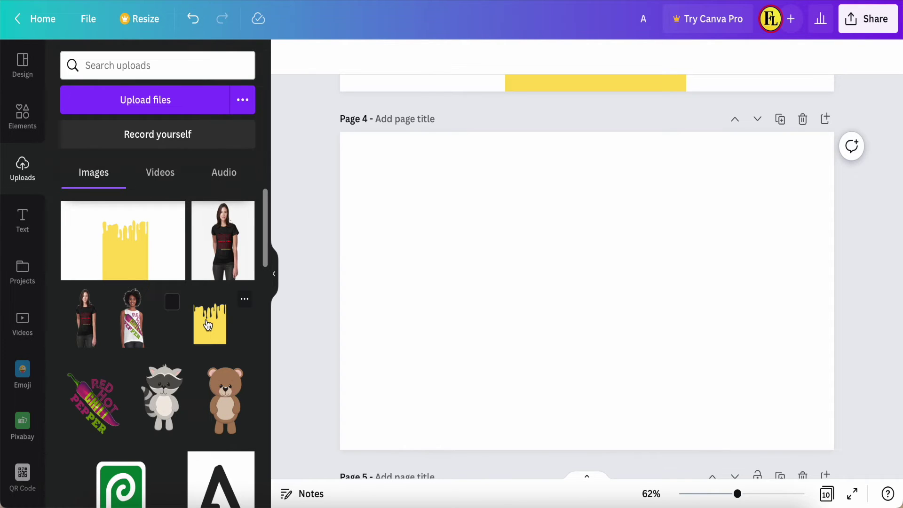
pyautogui.click(208, 325)
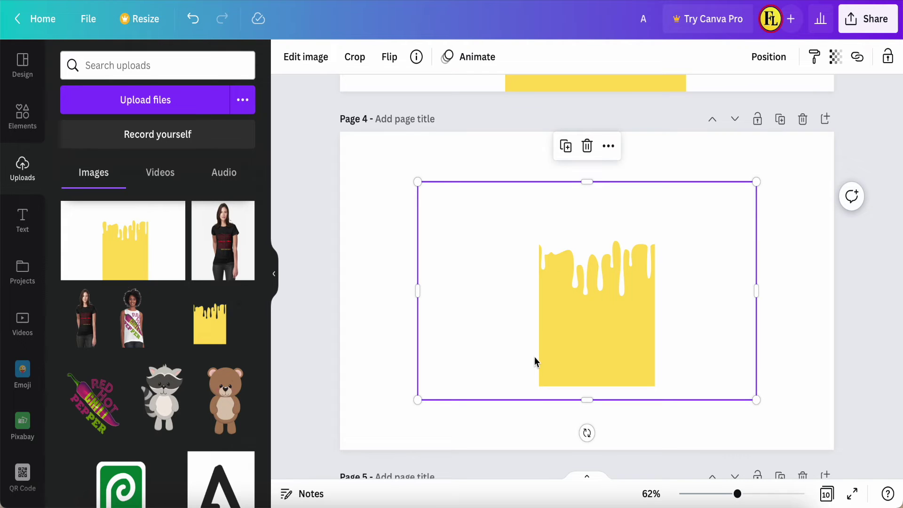
pyautogui.moveTo(417, 293); pyautogui.dragTo(538, 290)
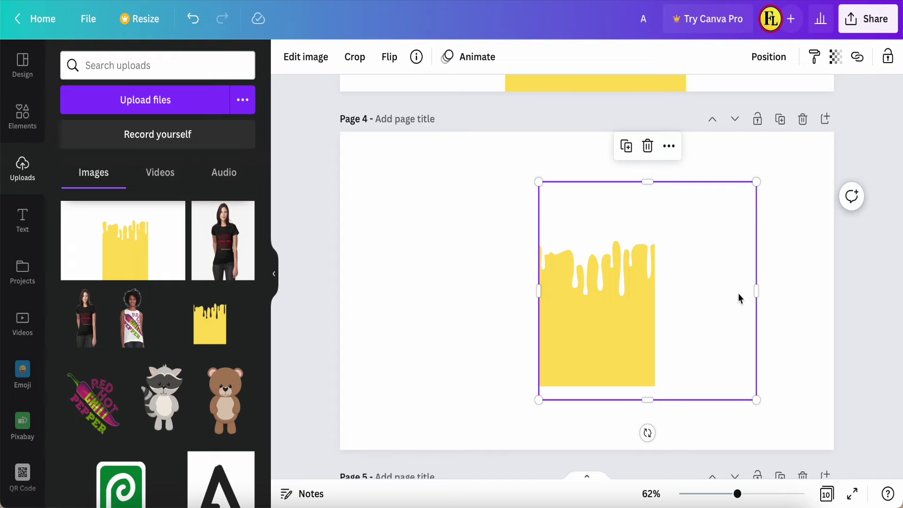
pyautogui.moveTo(759, 292); pyautogui.dragTo(658, 296)
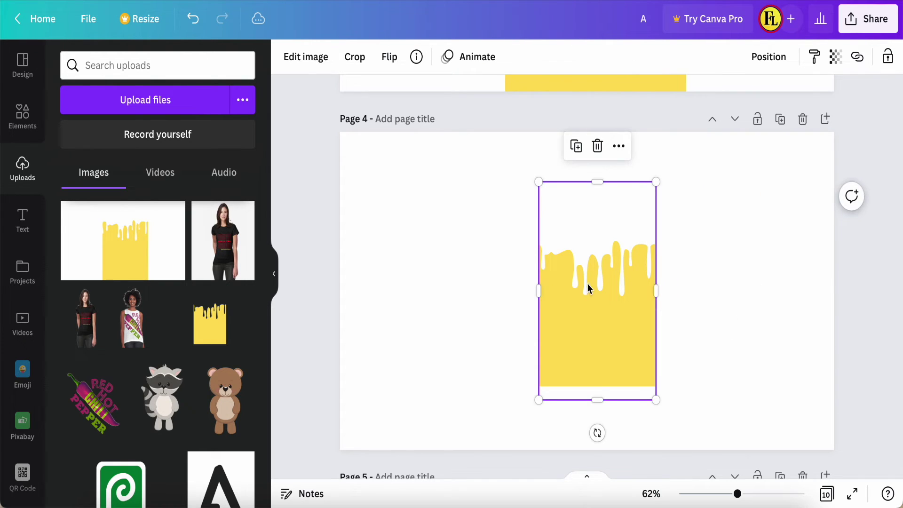
pyautogui.moveTo(596, 403)
pyautogui.mouseDown()
pyautogui.moveTo(597, 383)
pyautogui.moveTo(579, 397)
pyautogui.moveTo(580, 411)
pyautogui.mouseUp()
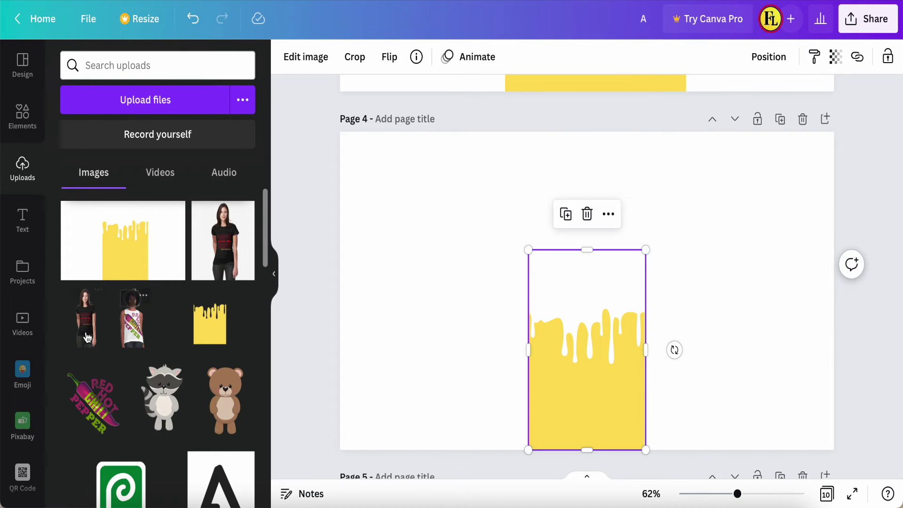
pyautogui.moveTo(86, 319)
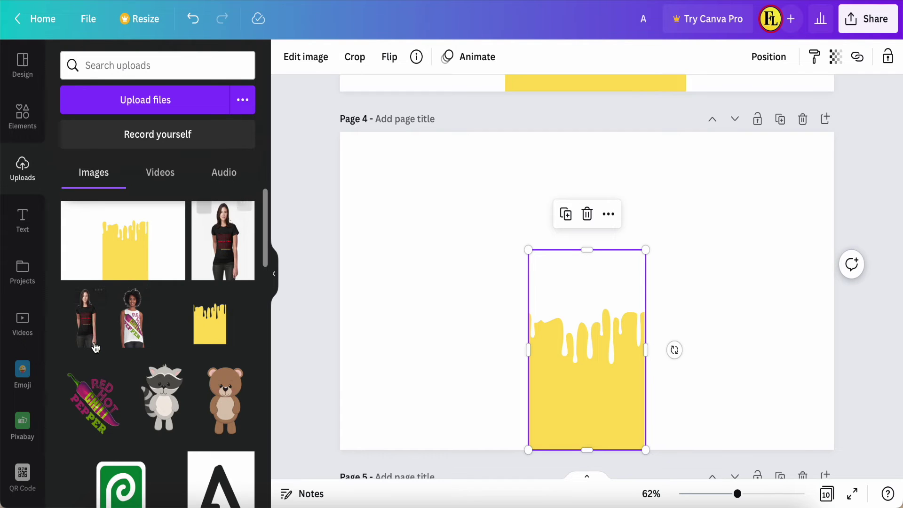
# - Add the black T-shirt model photo to page 4, crop its bottom, and enlarge it over the drip
pyautogui.click(86, 332)
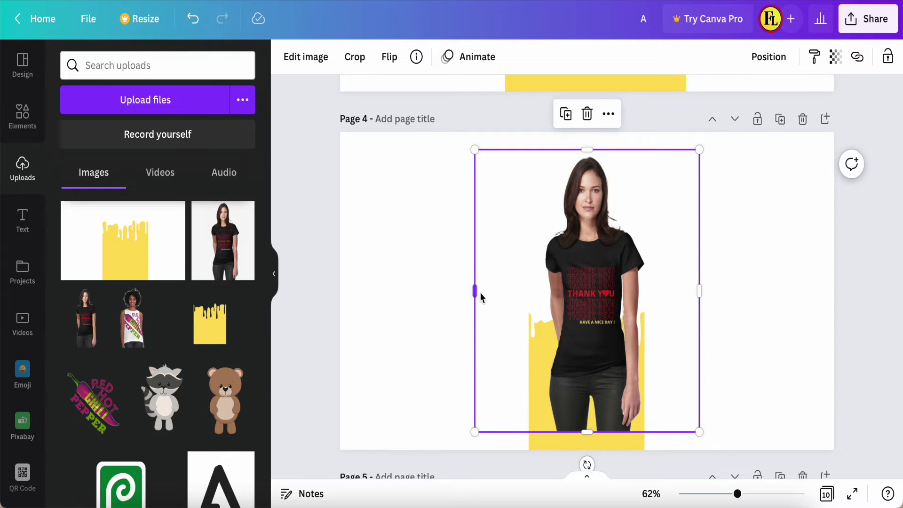
pyautogui.moveTo(582, 320); pyautogui.dragTo(574, 320)
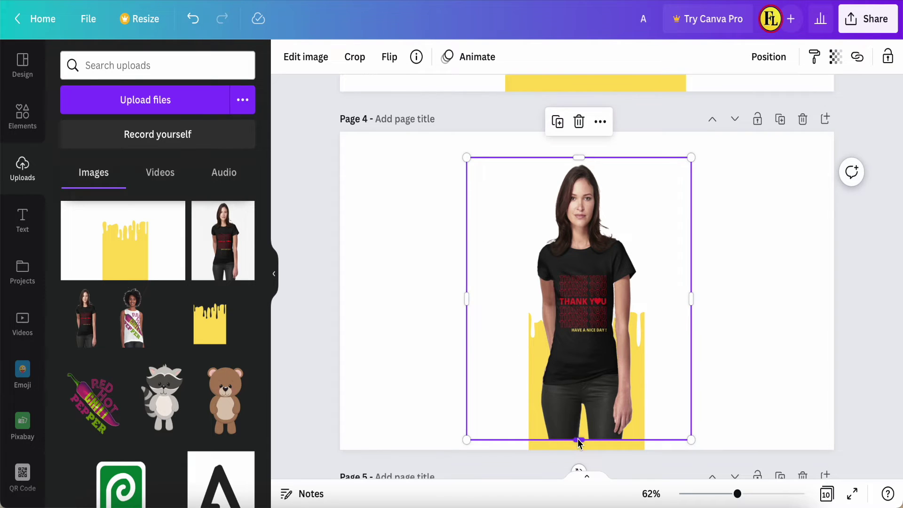
pyautogui.moveTo(579, 440); pyautogui.dragTo(580, 365)
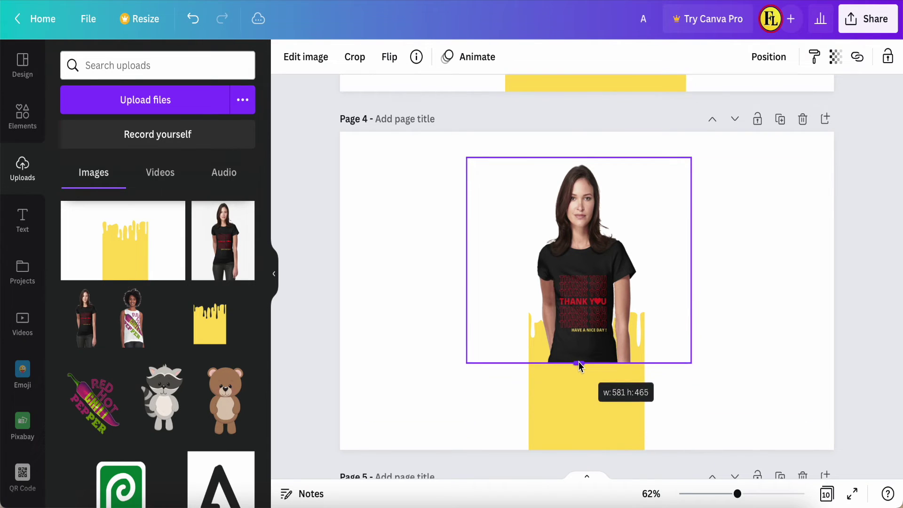
pyautogui.moveTo(580, 365); pyautogui.dragTo(579, 362)
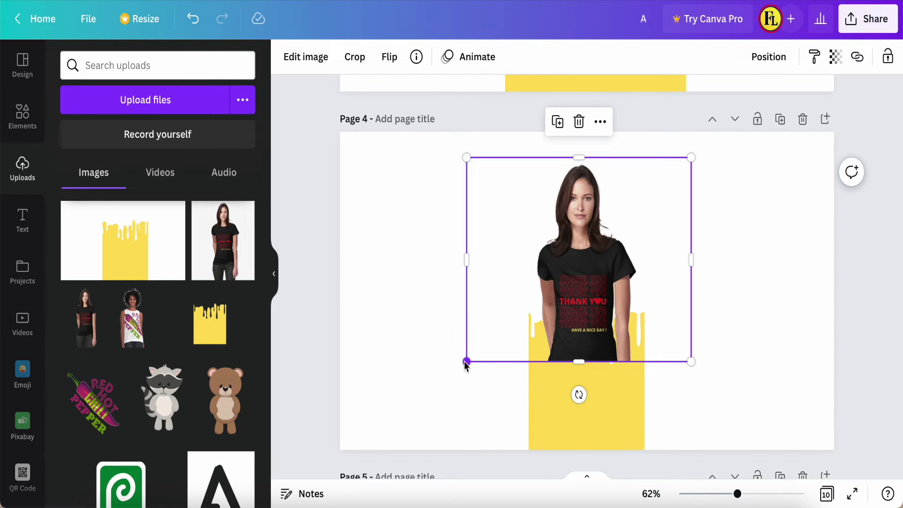
pyautogui.moveTo(466, 361); pyautogui.dragTo(442, 384)
pyautogui.moveTo(557, 334); pyautogui.dragTo(572, 330)
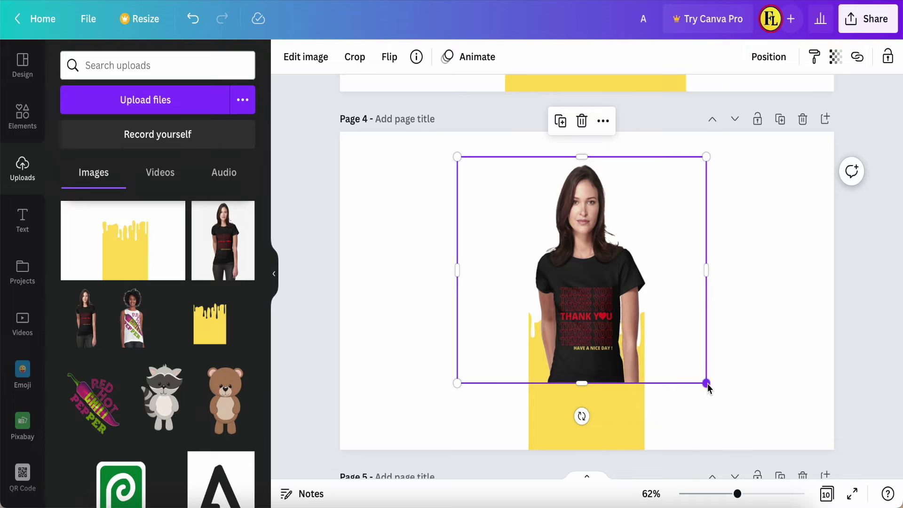
pyautogui.moveTo(708, 386); pyautogui.dragTo(731, 404)
pyautogui.moveTo(625, 365); pyautogui.dragTo(594, 336)
# - Send the model photo backward, behind the yellow drip image
pyautogui.rightClick(591, 331)
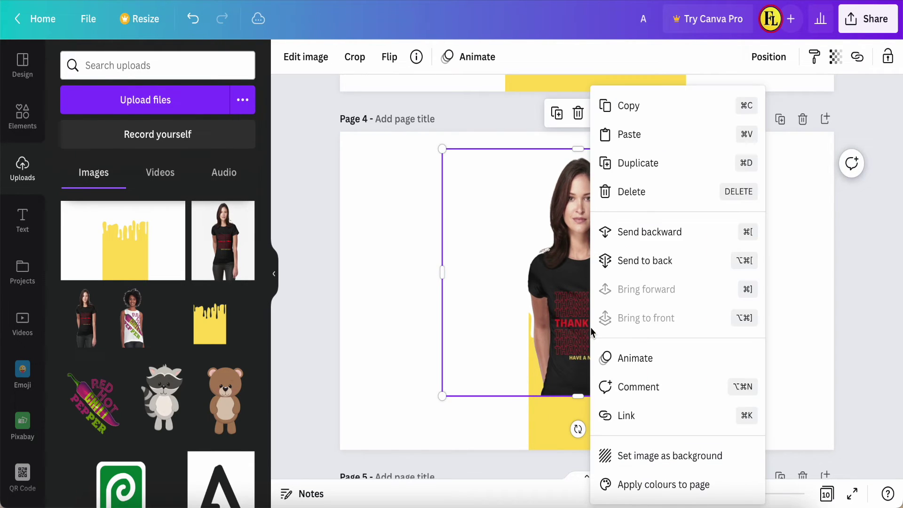
pyautogui.click(630, 262)
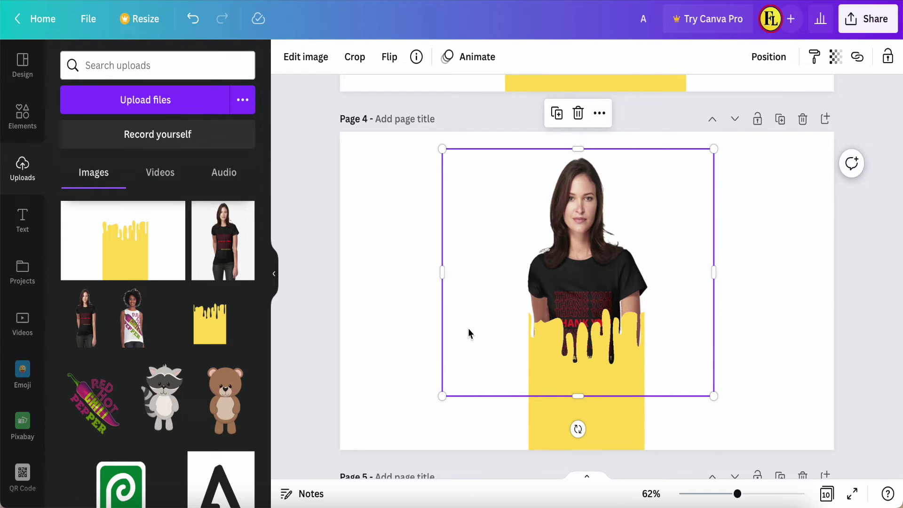
pyautogui.click(550, 431)
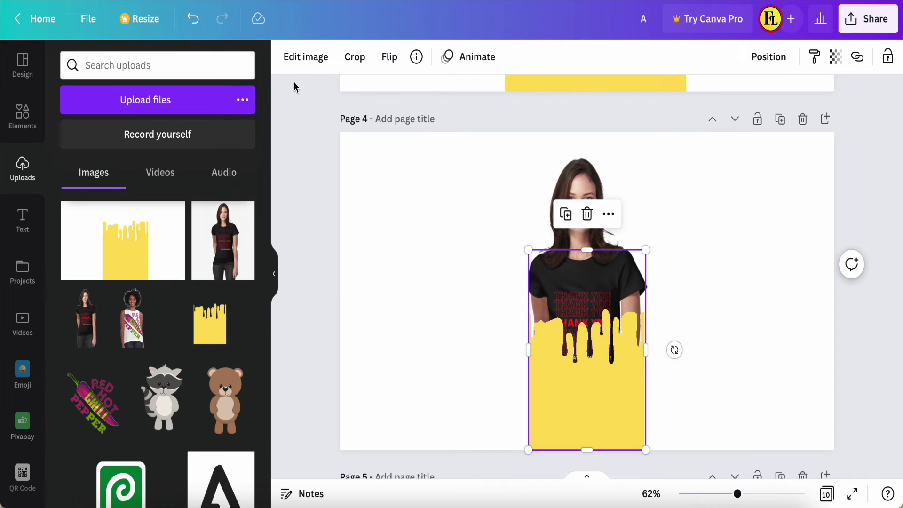
# - Apply a Duotone to the drip image with white highlights and white shadows
pyautogui.click(302, 59)
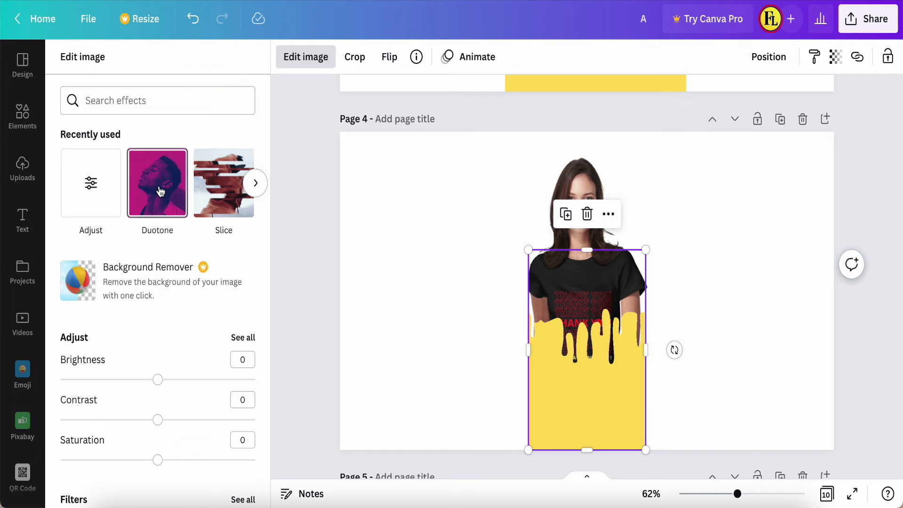
pyautogui.click(160, 191)
pyautogui.click(165, 124)
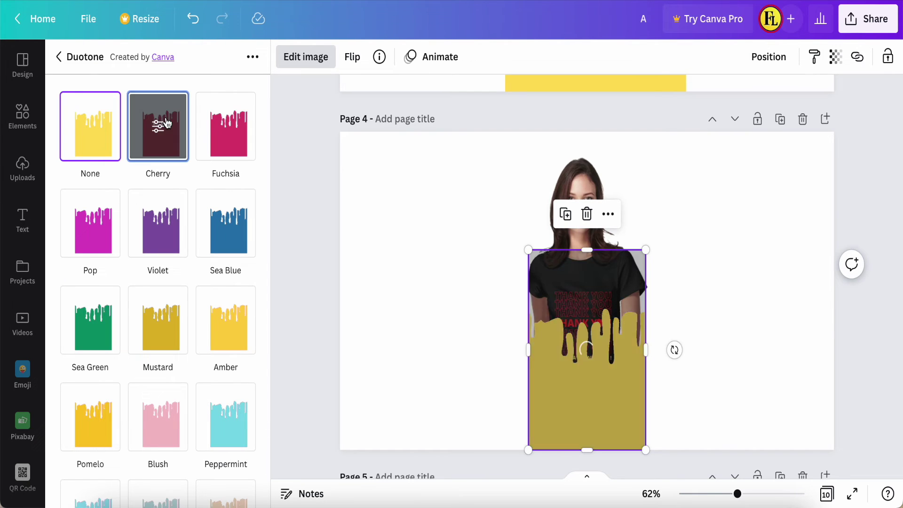
pyautogui.click(163, 123)
pyautogui.click(244, 108)
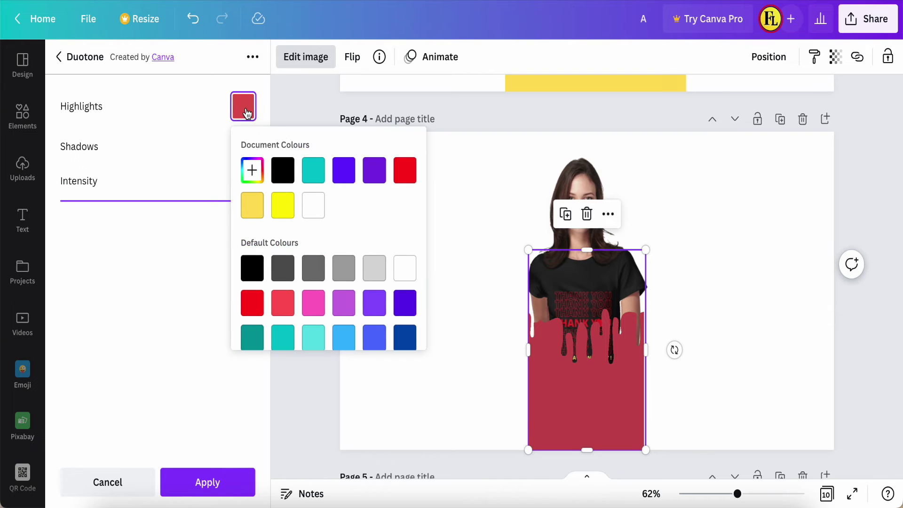
pyautogui.click(314, 211)
pyautogui.click(196, 138)
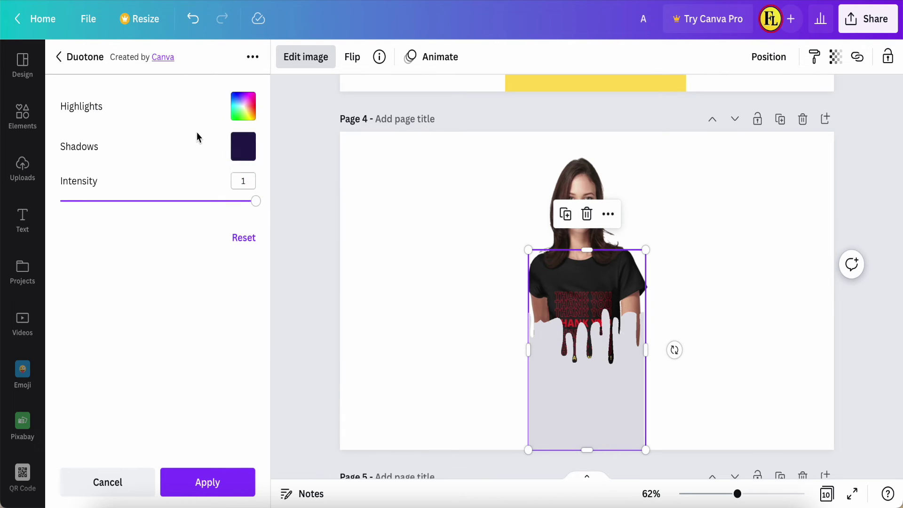
pyautogui.click(250, 154)
pyautogui.click(315, 248)
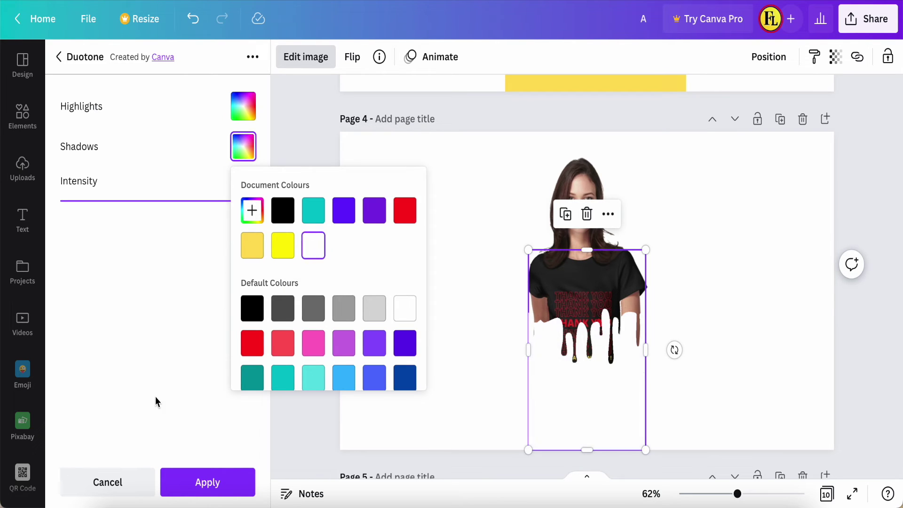
pyautogui.click(202, 486)
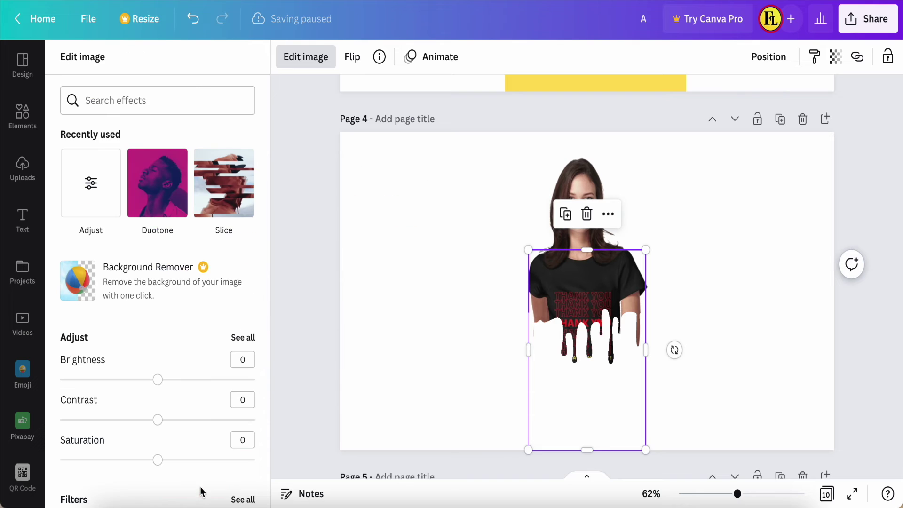
pyautogui.click(396, 321)
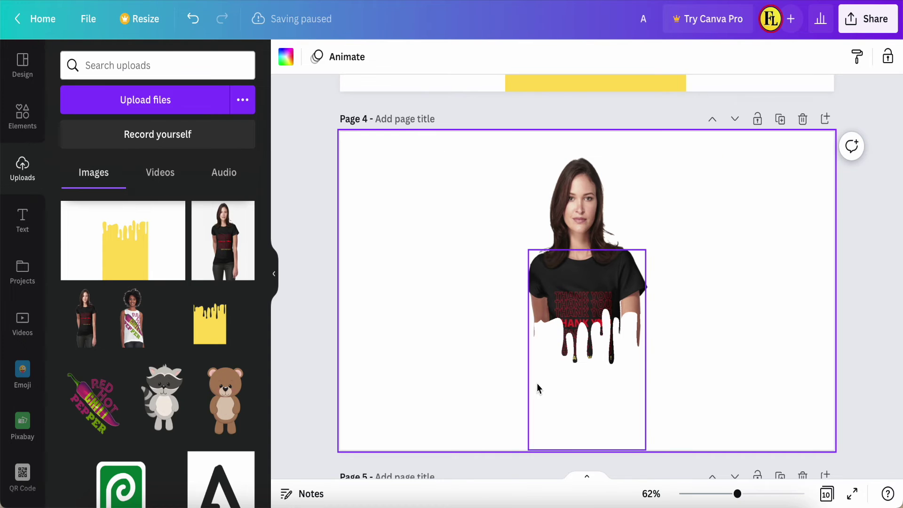
# - Search the elements library for 'apple' and add the red apple photo to page 4
pyautogui.click(23, 115)
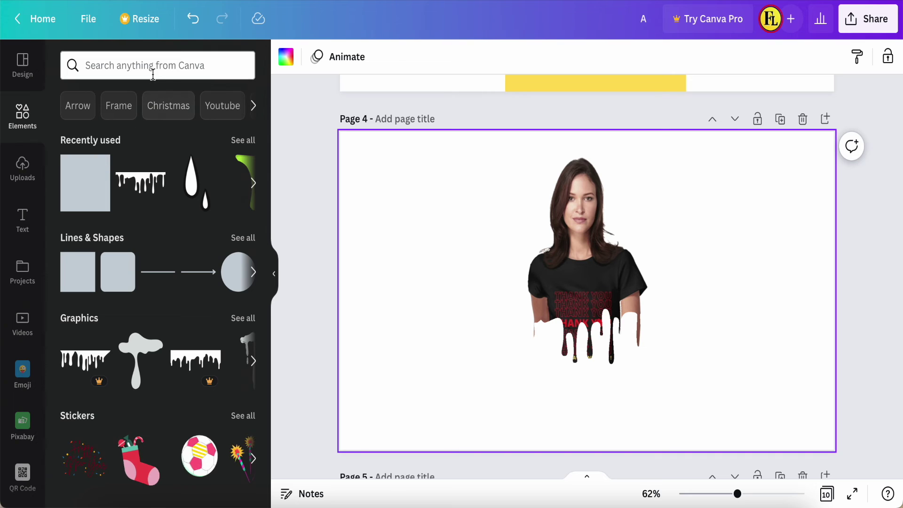
pyautogui.click(168, 66)
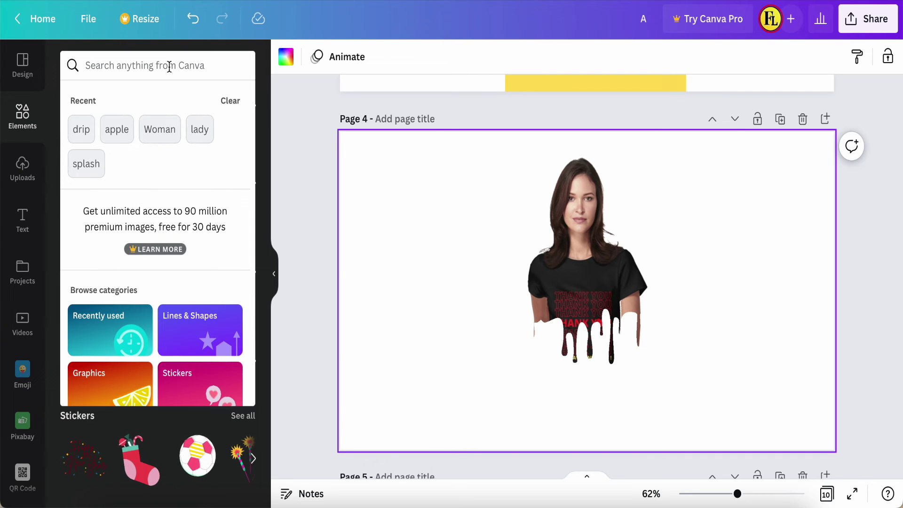
pyautogui.click(116, 131)
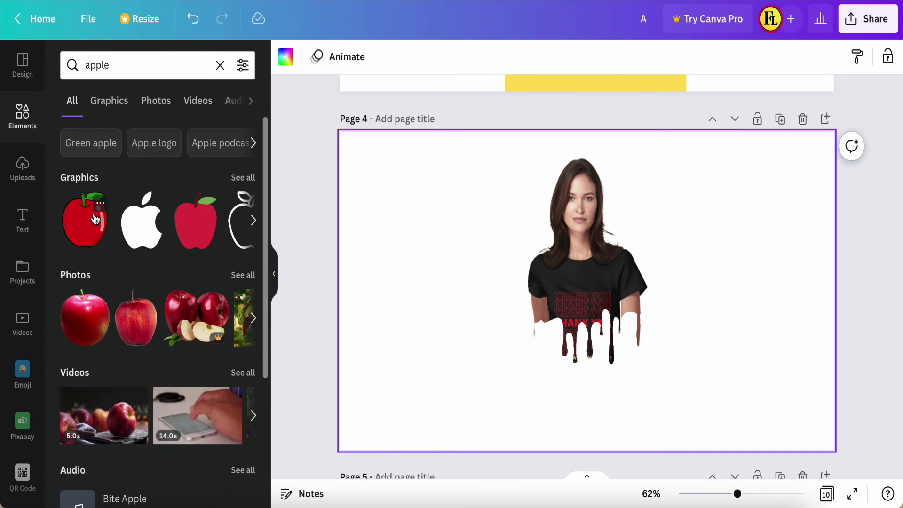
pyautogui.click(83, 318)
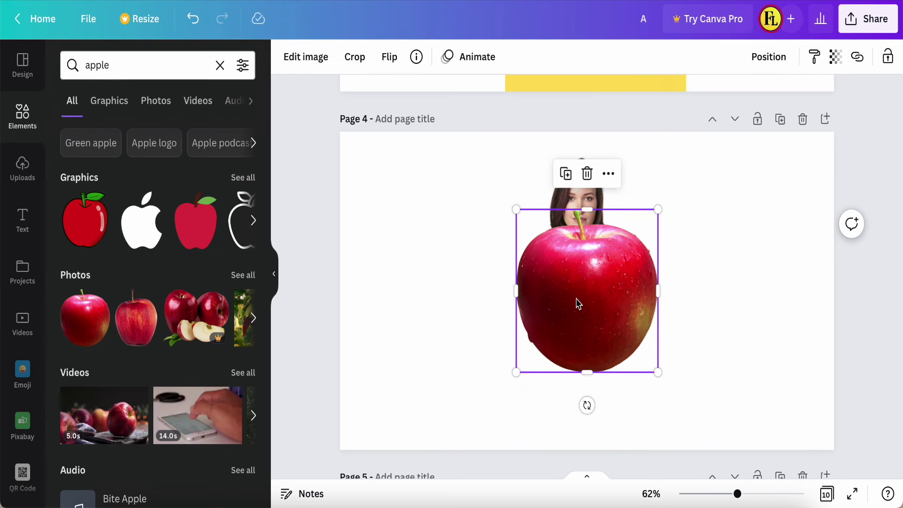
# - Place the apple to the right of the model, then shift it slightly left
pyautogui.moveTo(576, 303); pyautogui.dragTo(712, 287)
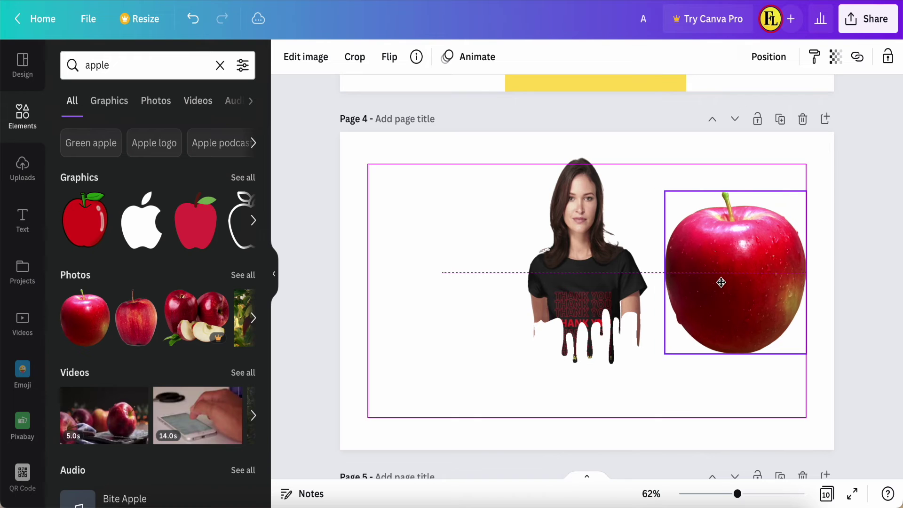
pyautogui.moveTo(712, 287); pyautogui.dragTo(731, 286)
pyautogui.moveTo(459, 428)
pyautogui.mouseDown()
pyautogui.moveTo(602, 267)
pyautogui.moveTo(456, 283)
pyautogui.mouseUp()
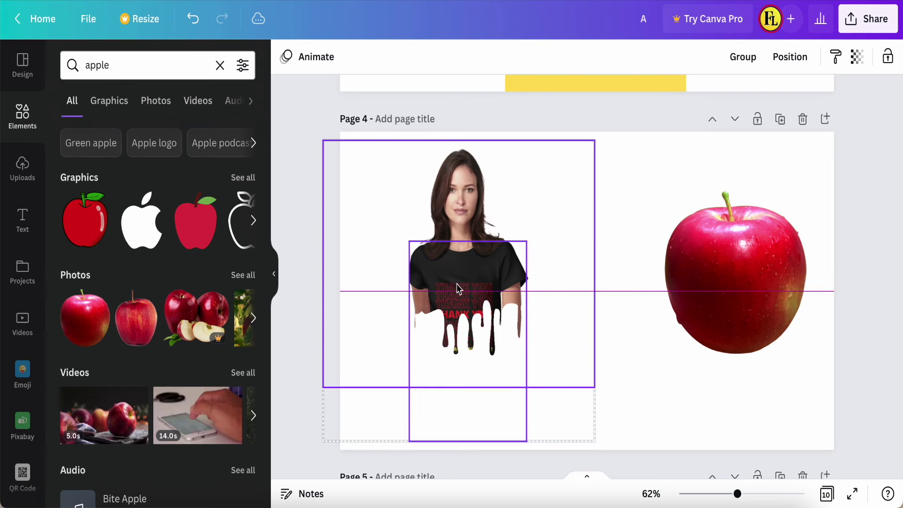
pyautogui.moveTo(730, 292); pyautogui.dragTo(678, 281)
# - Duplicate the shirt's drip element and move the copy onto the apple
pyautogui.click(459, 386)
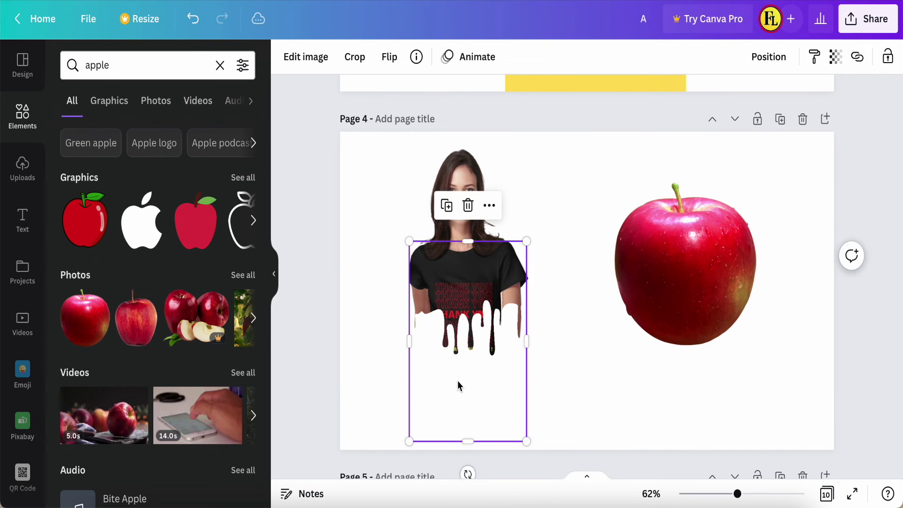
pyautogui.rightClick(458, 387)
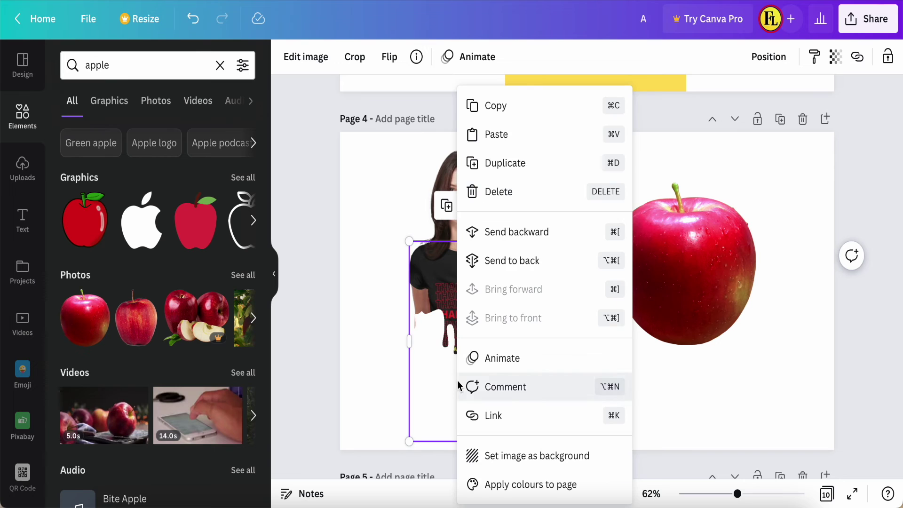
pyautogui.click(490, 166)
pyautogui.moveTo(466, 367); pyautogui.dragTo(669, 333)
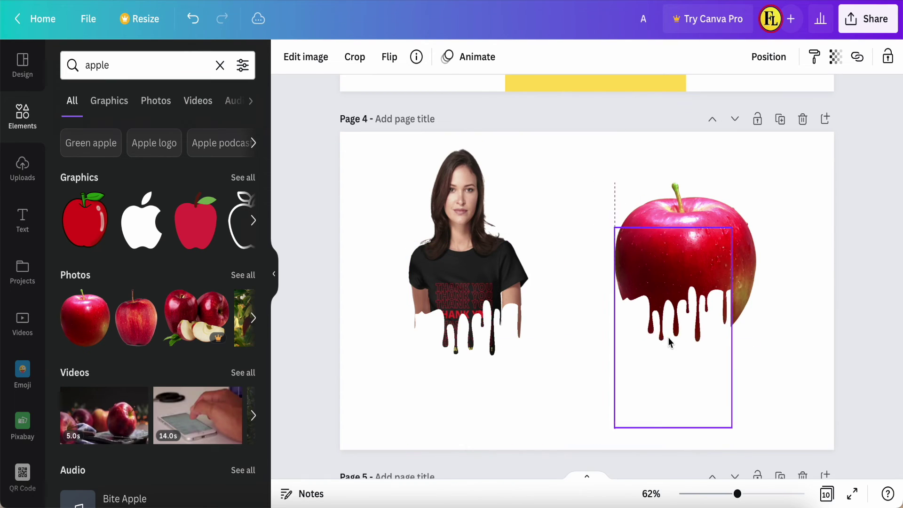
pyautogui.moveTo(669, 332); pyautogui.dragTo(667, 327)
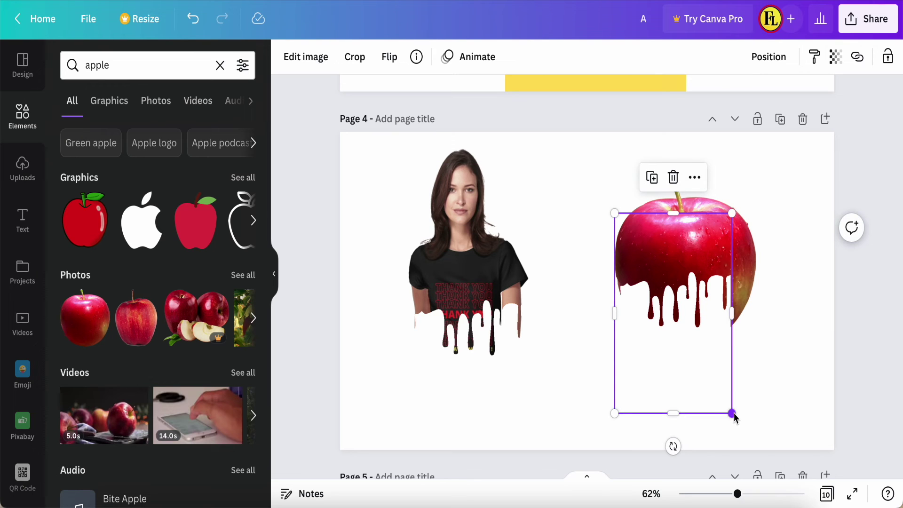
# - Enlarge the drip copy across the apple's width and fine-tune its position
pyautogui.moveTo(734, 413); pyautogui.dragTo(799, 429)
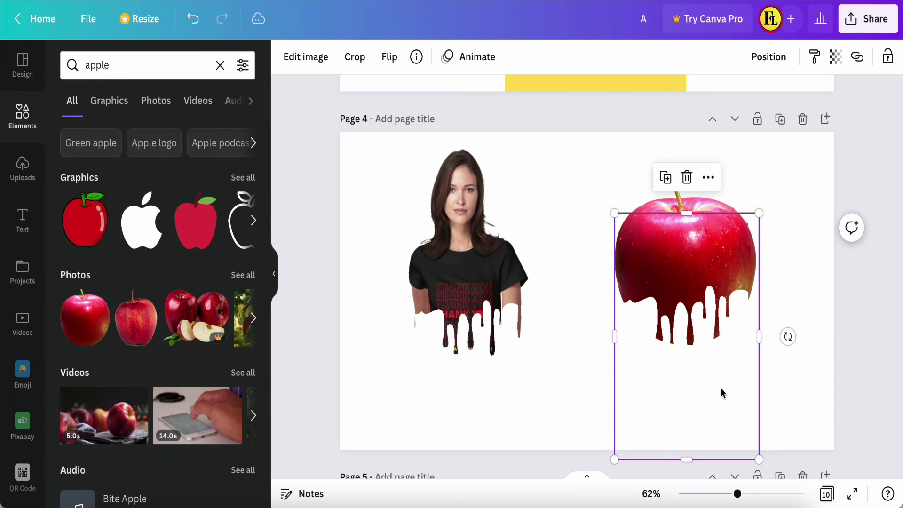
pyautogui.moveTo(721, 394); pyautogui.dragTo(719, 348)
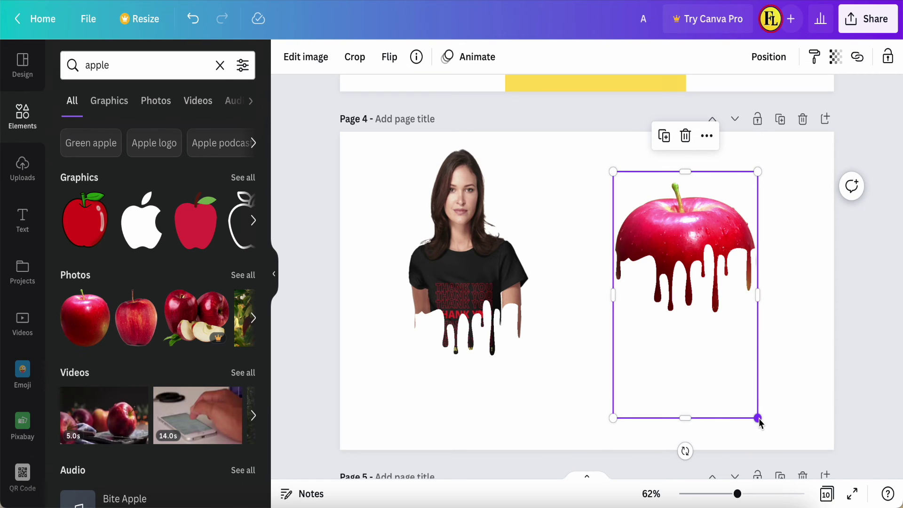
pyautogui.moveTo(761, 418); pyautogui.dragTo(766, 424)
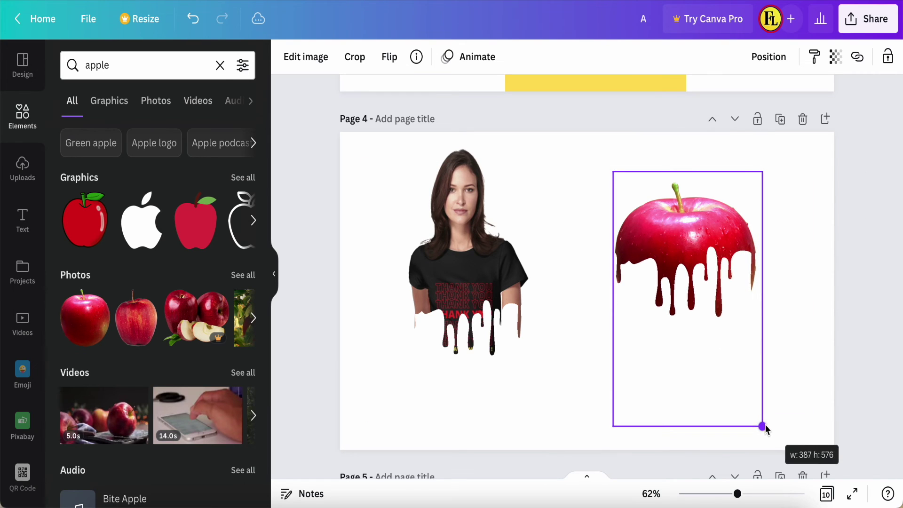
pyautogui.moveTo(765, 425); pyautogui.dragTo(764, 424)
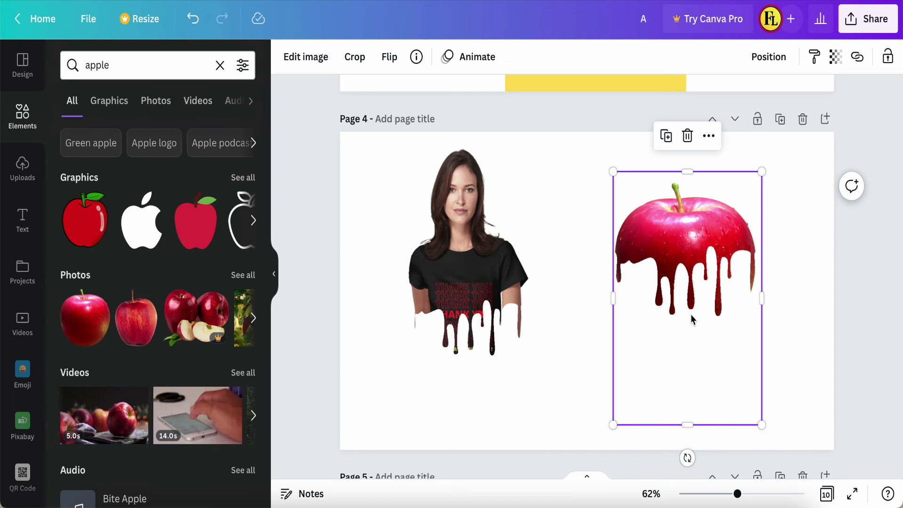
pyautogui.moveTo(690, 314); pyautogui.dragTo(690, 324)
pyautogui.click(784, 326)
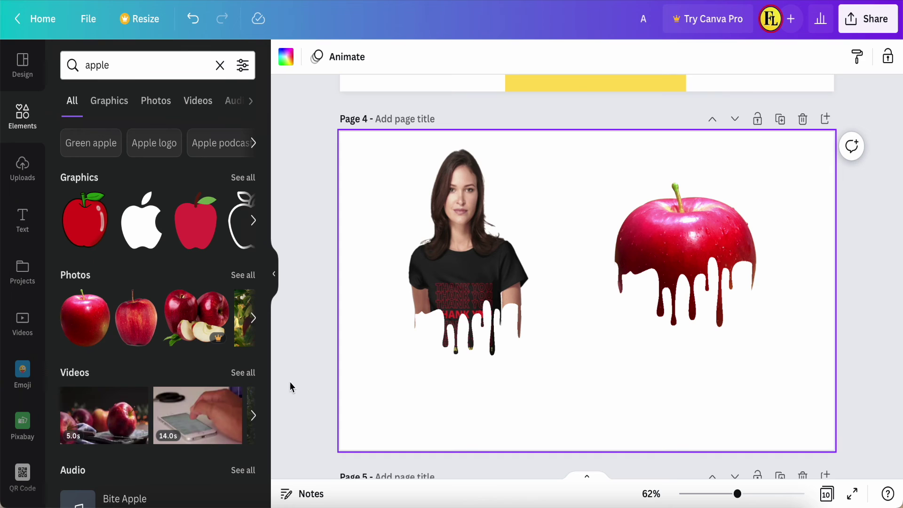
pyautogui.scroll(-1, 299, 387)
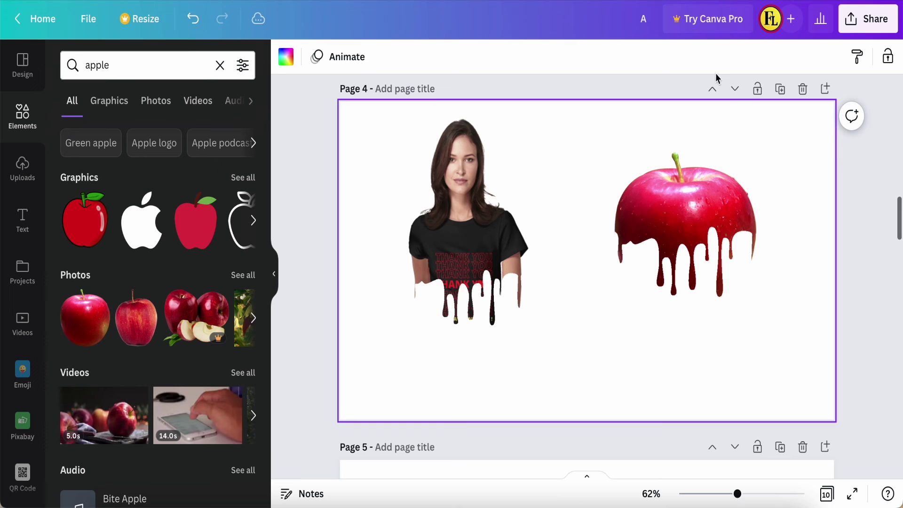
# - Set page 4's background to the yellow swatch from Document Colours
pyautogui.click(286, 57)
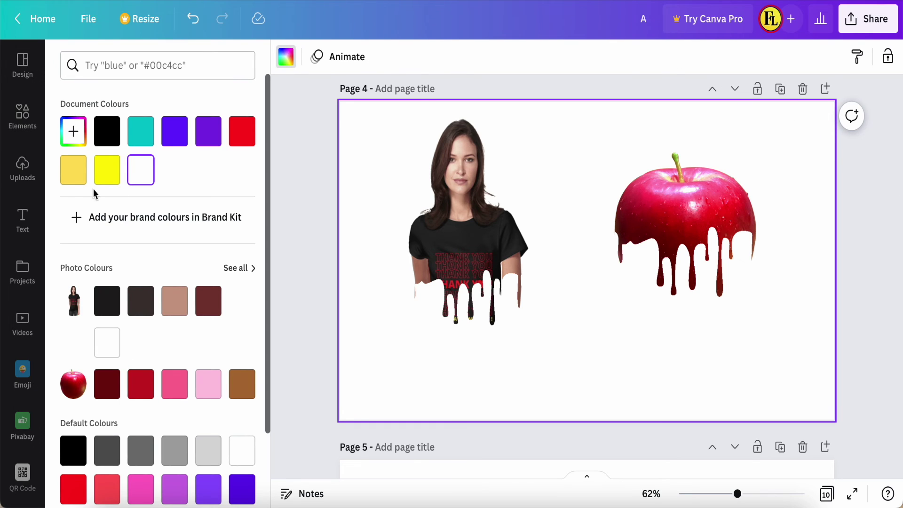
pyautogui.click(104, 180)
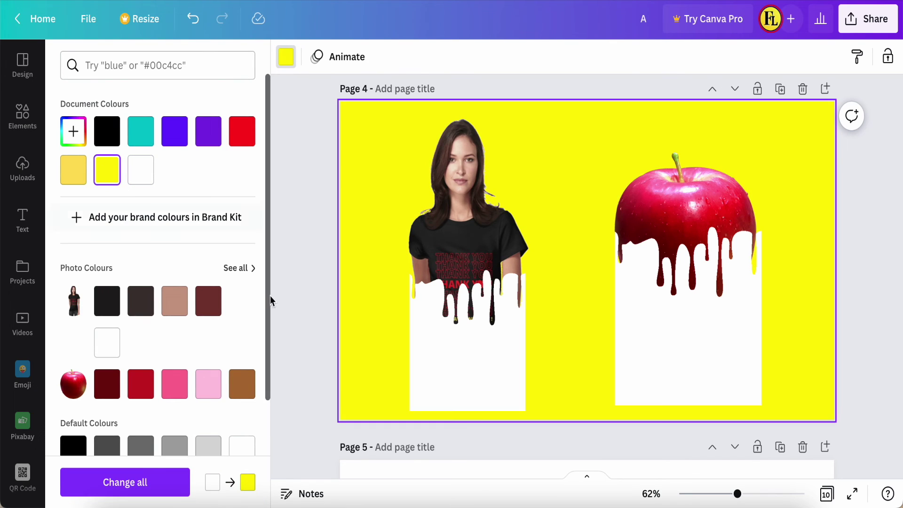
pyautogui.click(438, 370)
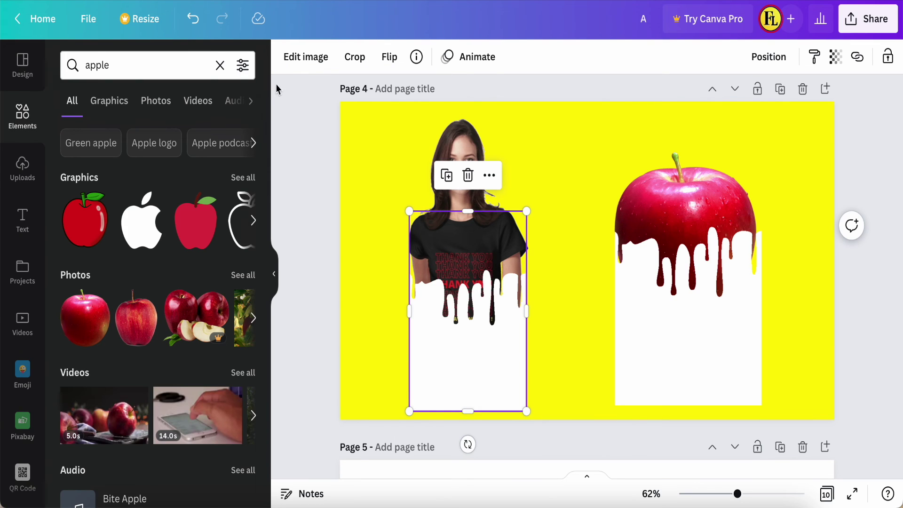
# - Give the model's drip image a Cherry duotone with yellow highlights and yellow shadows
pyautogui.click(305, 57)
pyautogui.click(87, 196)
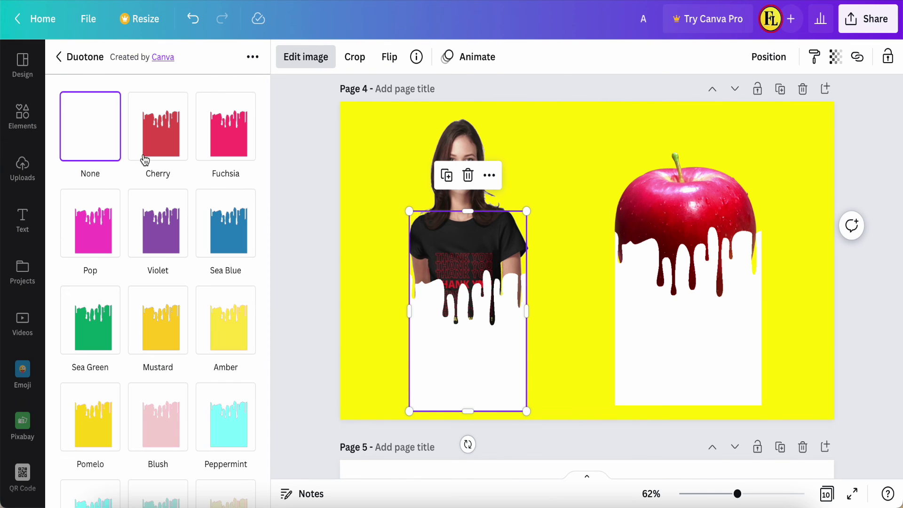
pyautogui.click(153, 160)
pyautogui.click(163, 141)
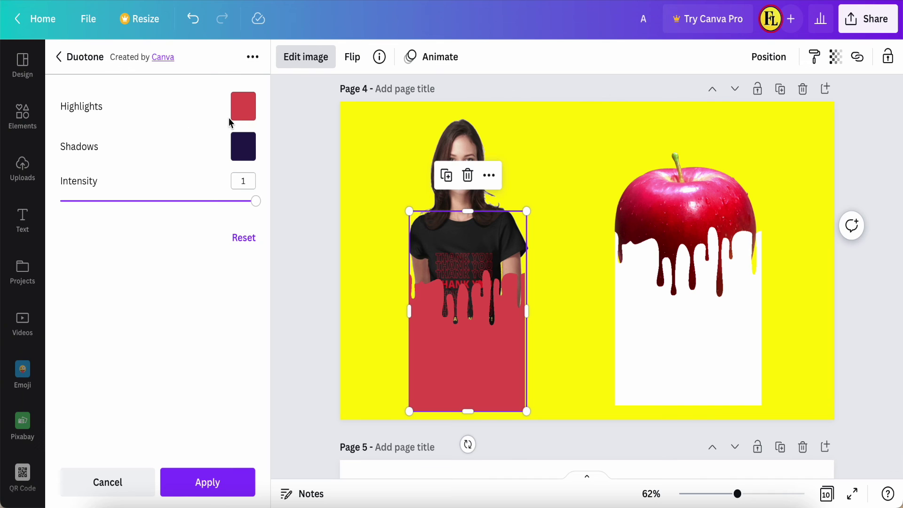
pyautogui.click(243, 106)
pyautogui.click(285, 204)
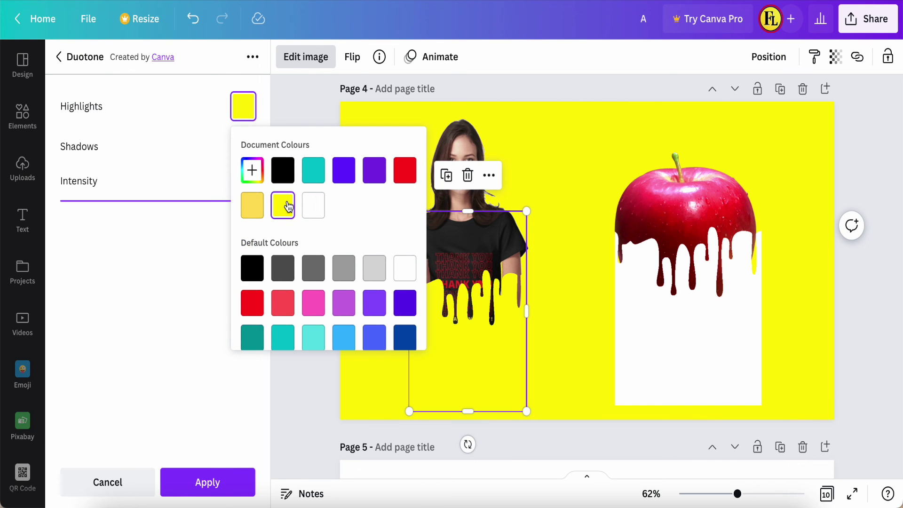
pyautogui.click(186, 166)
pyautogui.click(243, 146)
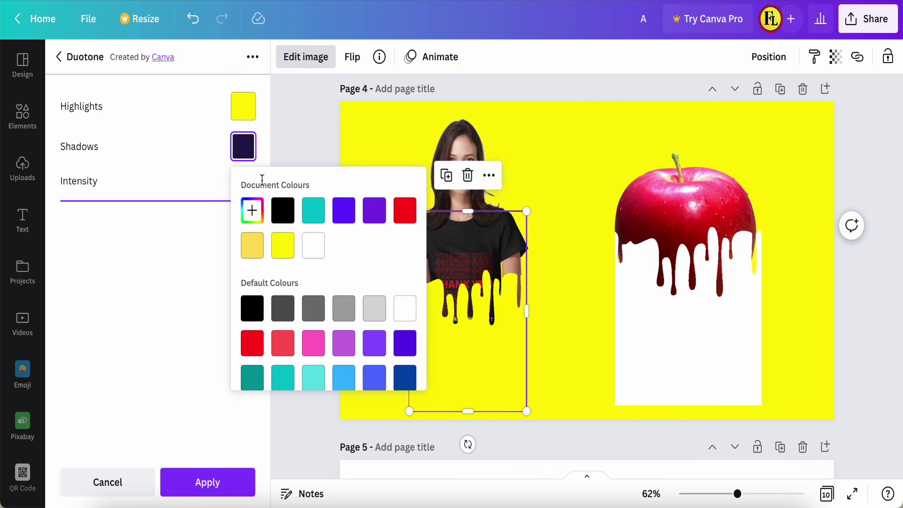
pyautogui.click(282, 245)
pyautogui.click(172, 305)
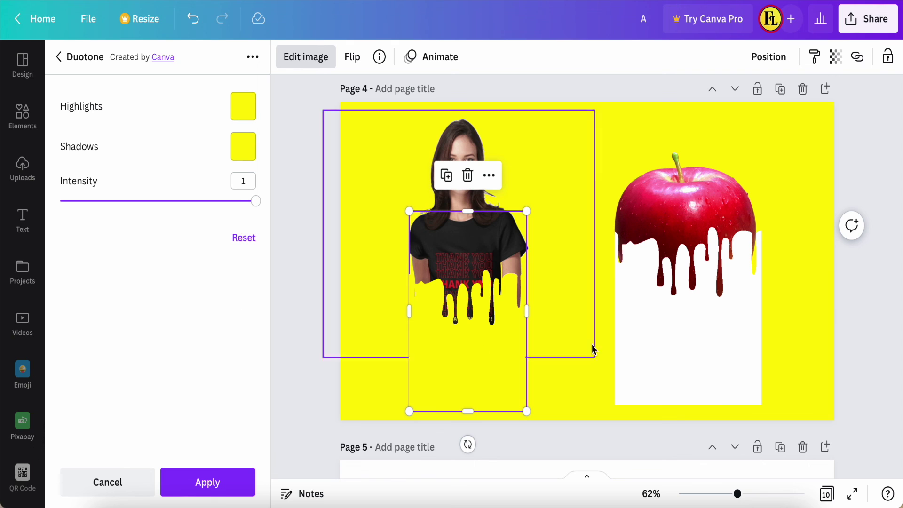
pyautogui.click(659, 365)
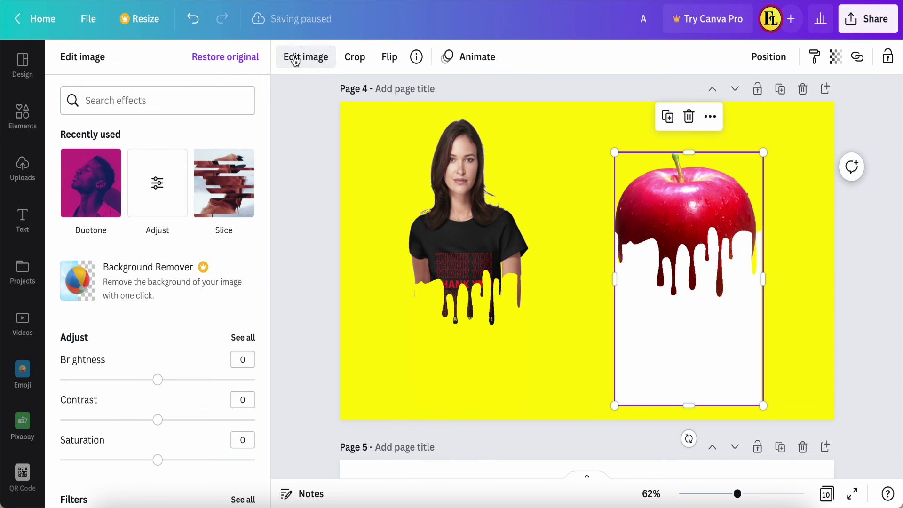
# - Apply a Cherry duotone with yellow highlights and shadows to the apple's drip image
pyautogui.click(88, 161)
pyautogui.click(159, 135)
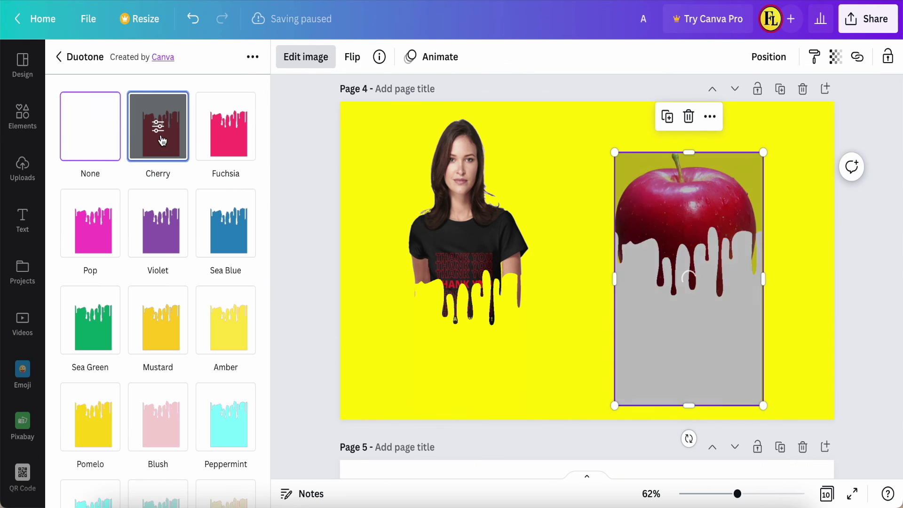
pyautogui.click(243, 113)
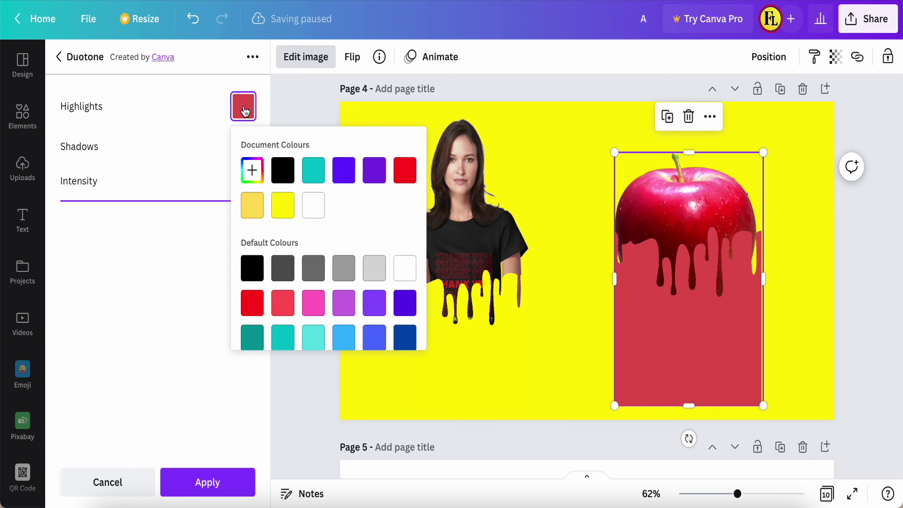
pyautogui.click(283, 205)
pyautogui.click(184, 142)
pyautogui.click(236, 157)
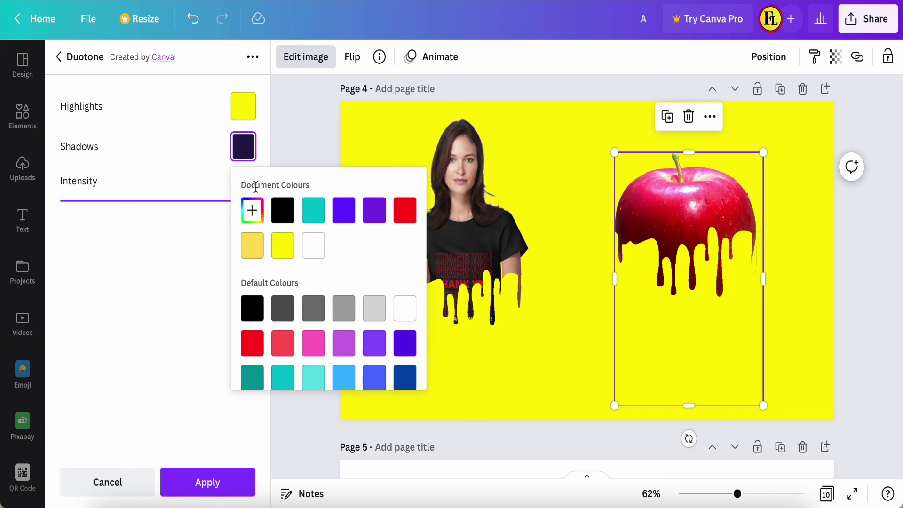
pyautogui.click(283, 245)
pyautogui.click(207, 482)
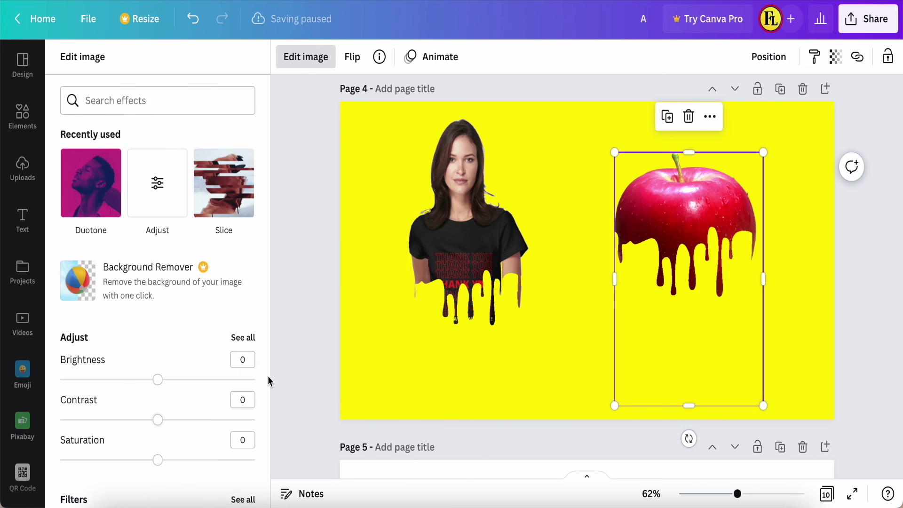
pyautogui.click(302, 346)
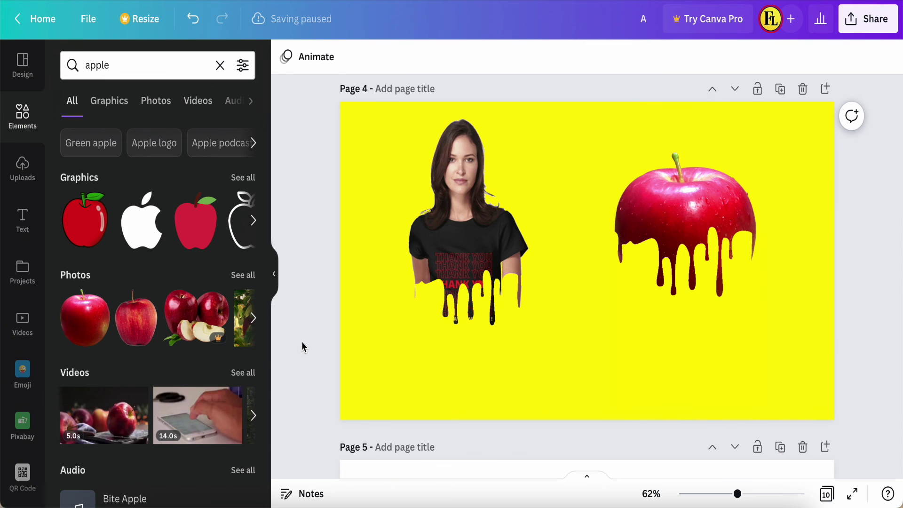
# - Collapse the Elements side panel to show the finished yellow page unobstructed
pyautogui.click(274, 272)
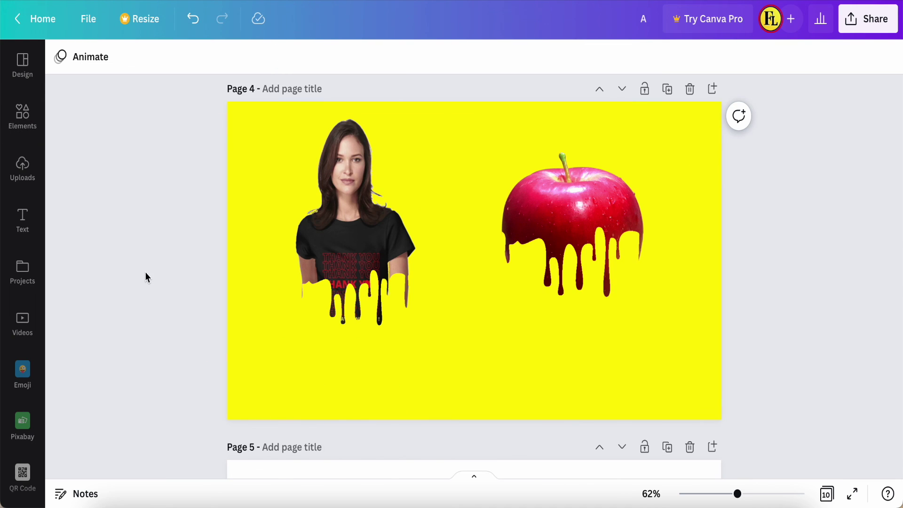